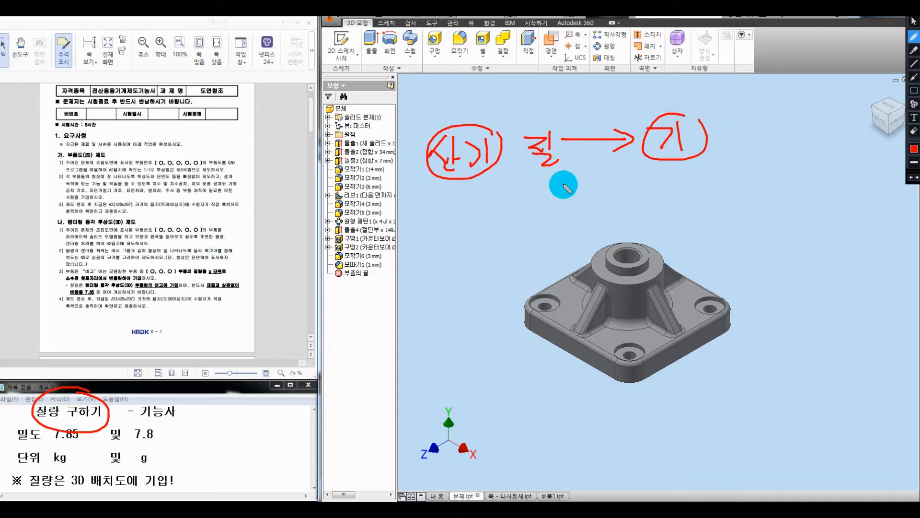
pyautogui.moveTo(456, 184)
pyautogui.mouseDown()
pyautogui.moveTo(456, 211)
pyautogui.moveTo(488, 211)
pyautogui.moveTo(479, 211)
pyautogui.moveTo(485, 217)
pyautogui.moveTo(529, 191)
pyautogui.moveTo(534, 236)
pyautogui.mouseUp()
pyautogui.moveTo(552, 194)
pyautogui.mouseDown()
pyautogui.moveTo(546, 220)
pyautogui.moveTo(536, 209)
pyautogui.mouseUp()
pyautogui.moveTo(545, 196)
pyautogui.mouseDown()
pyautogui.moveTo(555, 205)
pyautogui.moveTo(547, 221)
pyautogui.mouseUp()
pyautogui.moveTo(558, 191)
pyautogui.mouseDown()
pyautogui.moveTo(559, 218)
pyautogui.moveTo(569, 221)
pyautogui.mouseUp()
pyautogui.moveTo(495, 247); pyautogui.dragTo(570, 243)
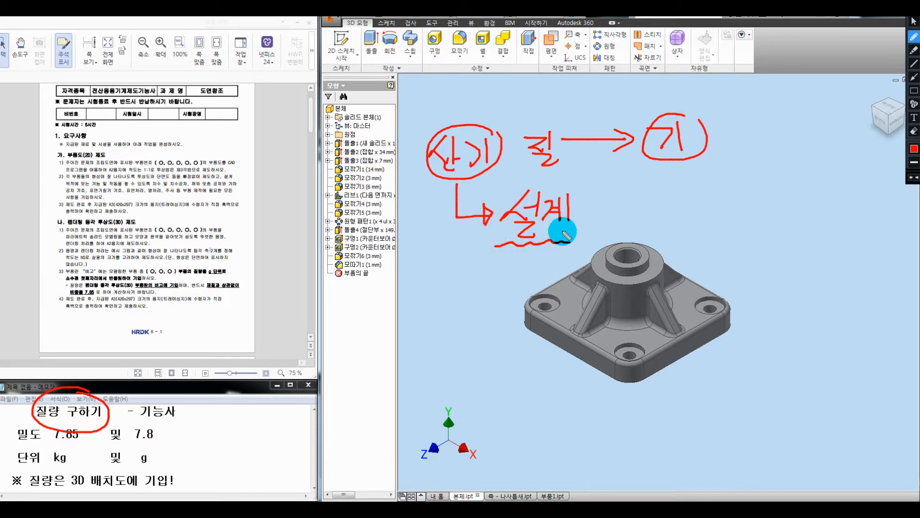
pyautogui.moveTo(678, 152); pyautogui.dragTo(662, 162)
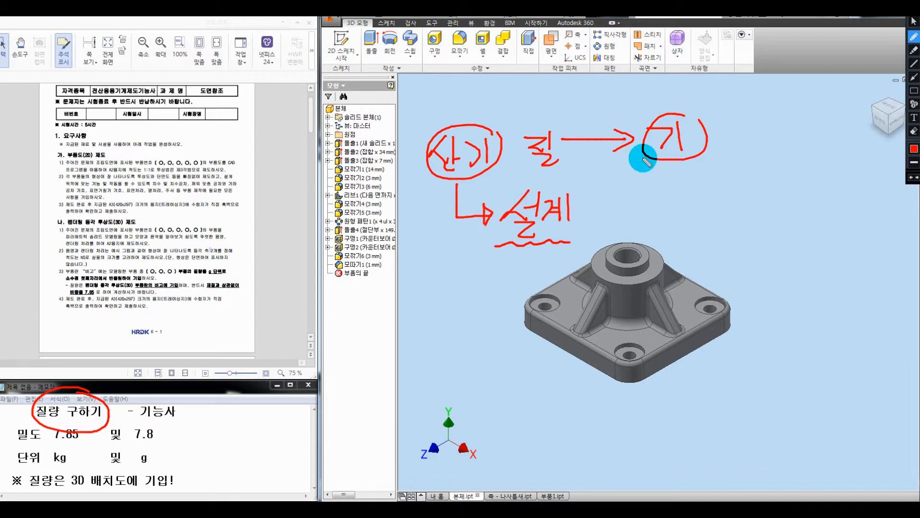
pyautogui.moveTo(537, 140); pyautogui.dragTo(554, 142)
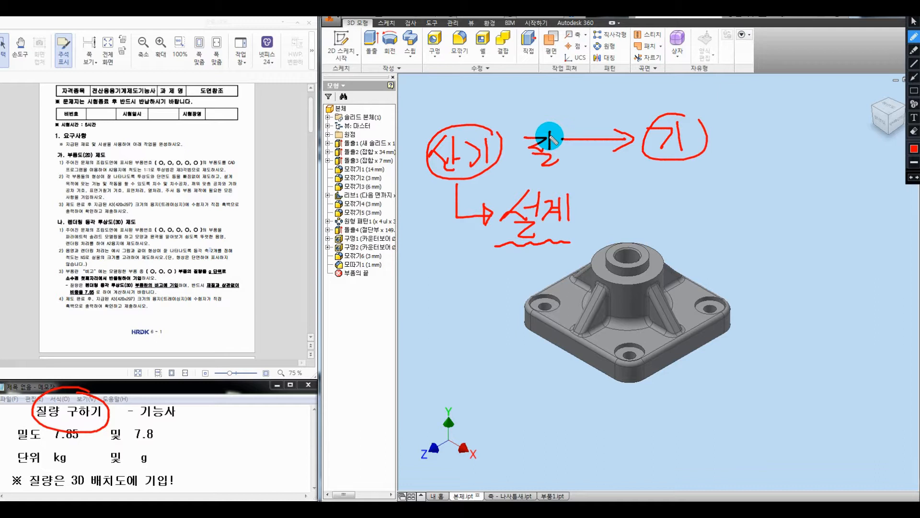
pyautogui.press('Escape')
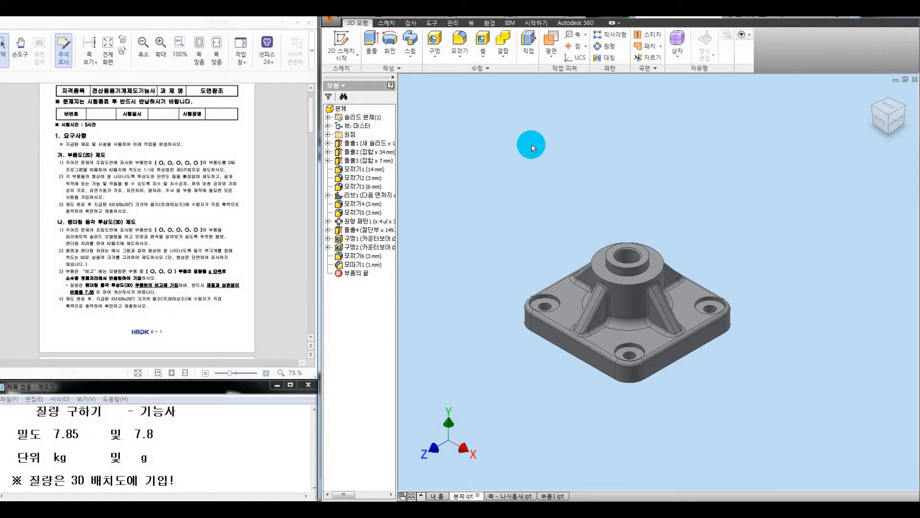
pyautogui.hotkey('ctrl', 'shift', '1')
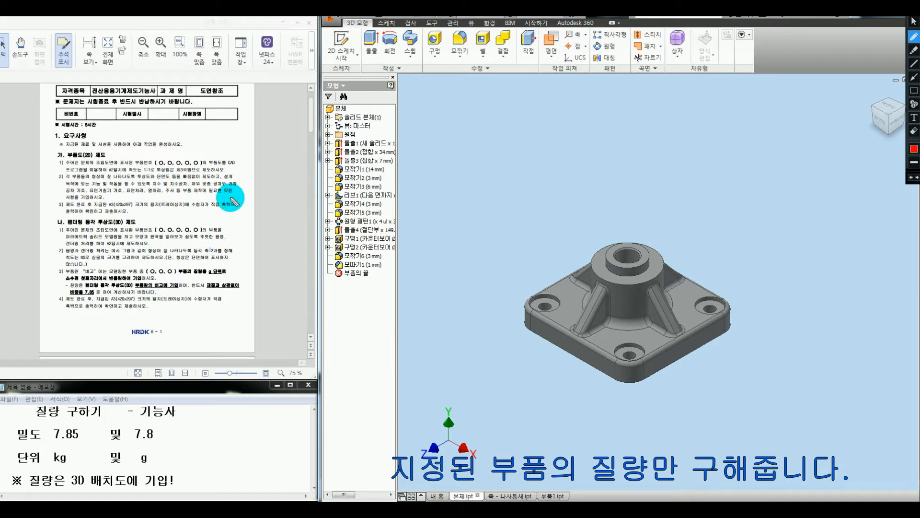
pyautogui.moveTo(167, 152)
pyautogui.mouseDown()
pyautogui.moveTo(179, 163)
pyautogui.moveTo(195, 156)
pyautogui.moveTo(189, 164)
pyautogui.mouseUp()
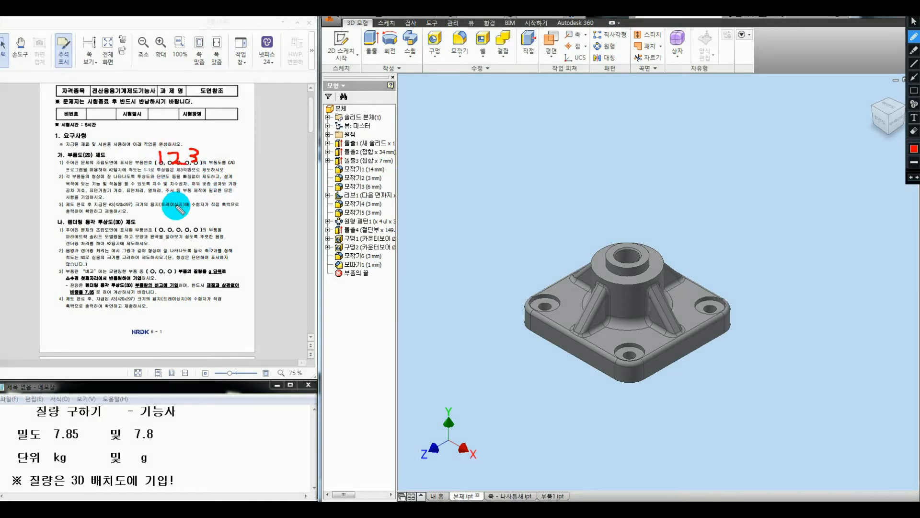
pyautogui.moveTo(165, 218)
pyautogui.mouseDown()
pyautogui.moveTo(164, 230)
pyautogui.moveTo(192, 232)
pyautogui.mouseUp()
pyautogui.moveTo(65, 275); pyautogui.dragTo(169, 263)
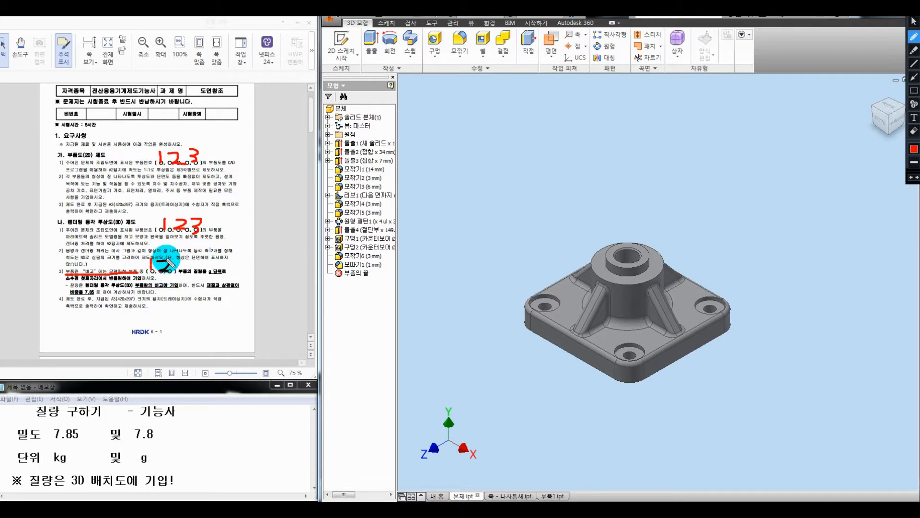
pyautogui.moveTo(208, 150); pyautogui.dragTo(210, 167)
pyautogui.moveTo(214, 220); pyautogui.dragTo(216, 233)
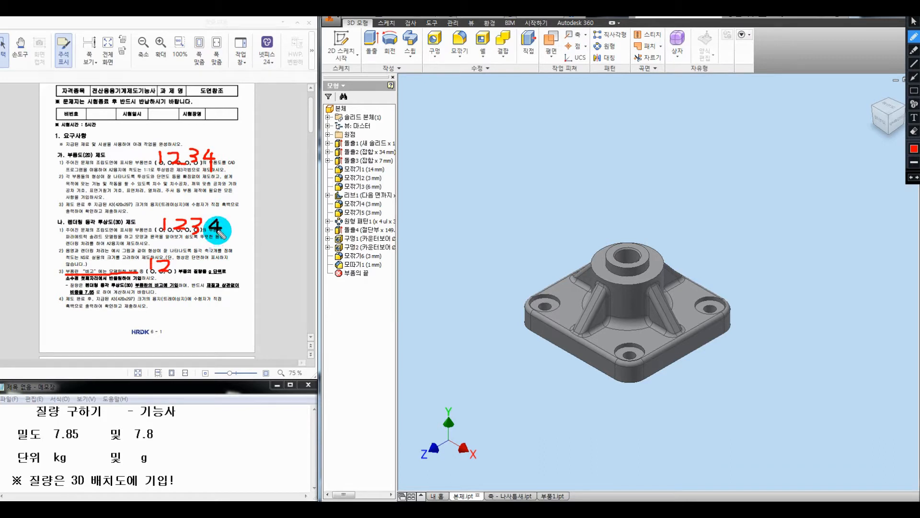
pyautogui.moveTo(160, 259)
pyautogui.mouseDown()
pyautogui.moveTo(147, 268)
pyautogui.moveTo(168, 274)
pyautogui.moveTo(164, 255)
pyautogui.mouseUp()
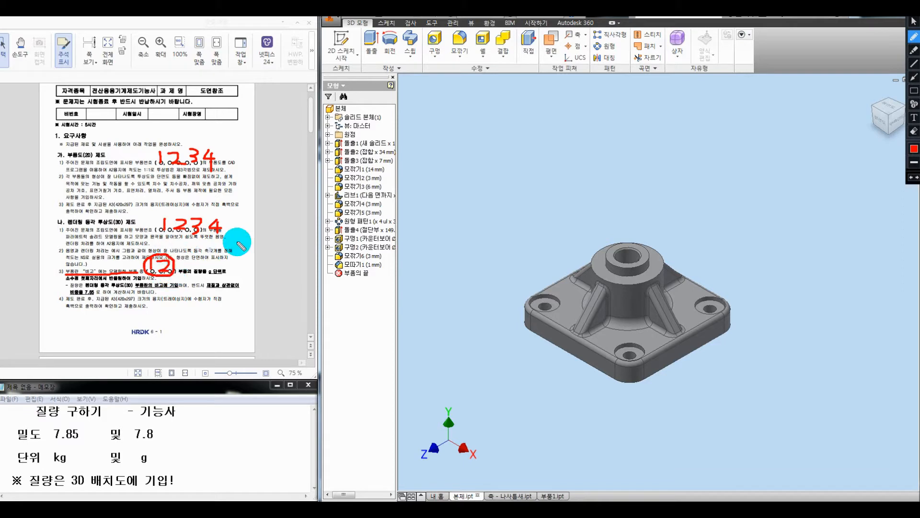
pyautogui.press('Escape')
pyautogui.keyDown('ctrl'); pyautogui.scroll(3, 185, 273); pyautogui.keyUp('ctrl')
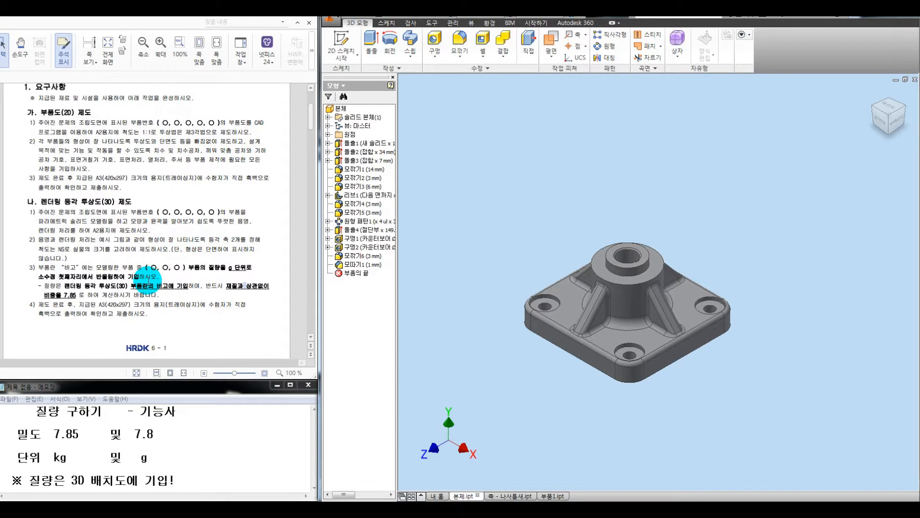
pyautogui.hotkey('ctrl', 'shift', 'p')
pyautogui.moveTo(43, 420)
pyautogui.mouseDown()
pyautogui.moveTo(15, 433)
pyautogui.moveTo(46, 447)
pyautogui.moveTo(39, 425)
pyautogui.mouseUp()
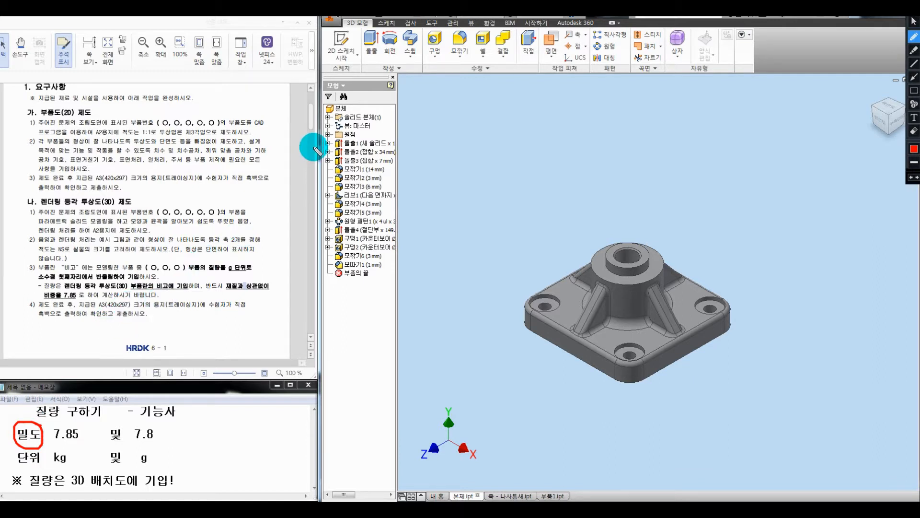
pyautogui.moveTo(456, 104)
pyautogui.mouseDown()
pyautogui.moveTo(423, 136)
pyautogui.moveTo(516, 149)
pyautogui.mouseUp()
pyautogui.moveTo(491, 104)
pyautogui.mouseDown()
pyautogui.moveTo(559, 107)
pyautogui.moveTo(513, 145)
pyautogui.moveTo(508, 187)
pyautogui.mouseUp()
pyautogui.moveTo(410, 153)
pyautogui.mouseDown()
pyautogui.moveTo(470, 187)
pyautogui.moveTo(509, 182)
pyautogui.moveTo(553, 152)
pyautogui.mouseUp()
pyautogui.moveTo(569, 105); pyautogui.dragTo(536, 160)
pyautogui.moveTo(492, 117)
pyautogui.mouseDown()
pyautogui.moveTo(493, 139)
pyautogui.moveTo(473, 128)
pyautogui.moveTo(498, 114)
pyautogui.mouseUp()
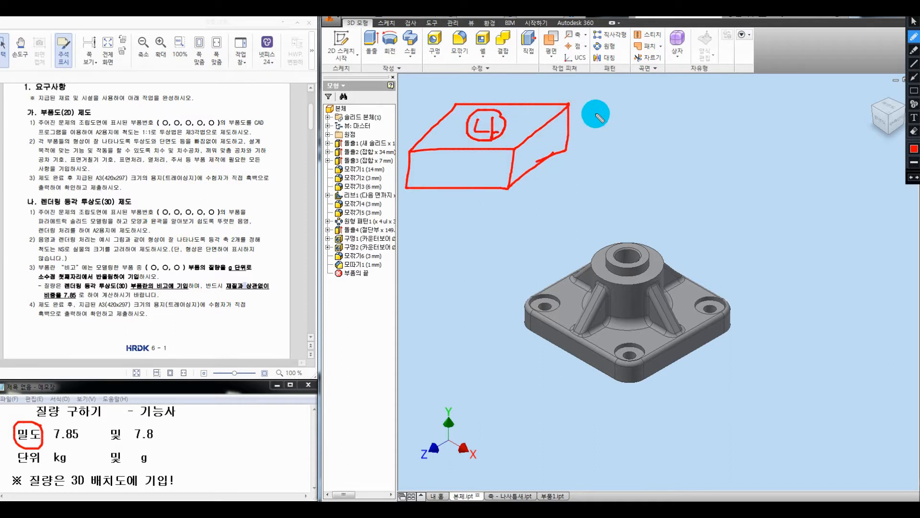
pyautogui.moveTo(702, 93)
pyautogui.mouseDown()
pyautogui.moveTo(647, 129)
pyautogui.moveTo(725, 129)
pyautogui.moveTo(780, 103)
pyautogui.moveTo(733, 128)
pyautogui.moveTo(641, 131)
pyautogui.moveTo(637, 166)
pyautogui.mouseUp()
pyautogui.moveTo(694, 166); pyautogui.dragTo(753, 128)
pyautogui.moveTo(795, 84); pyautogui.dragTo(758, 160)
pyautogui.moveTo(699, 94)
pyautogui.mouseDown()
pyautogui.moveTo(723, 107)
pyautogui.moveTo(728, 99)
pyautogui.moveTo(728, 123)
pyautogui.moveTo(717, 121)
pyautogui.mouseUp()
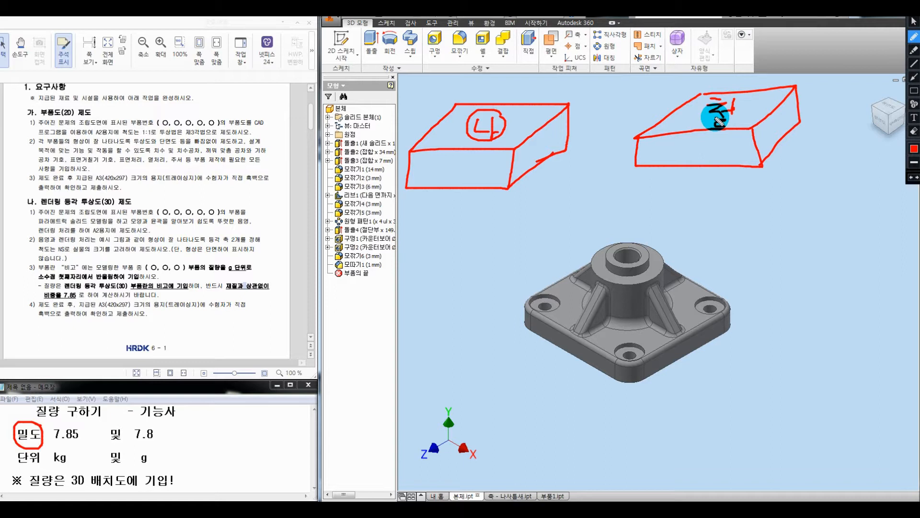
pyautogui.moveTo(512, 166); pyautogui.dragTo(516, 184)
pyautogui.moveTo(468, 215)
pyautogui.mouseDown()
pyautogui.moveTo(476, 243)
pyautogui.moveTo(460, 248)
pyautogui.mouseUp()
pyautogui.moveTo(507, 218); pyautogui.dragTo(508, 243)
pyautogui.moveTo(453, 218); pyautogui.dragTo(478, 242)
pyautogui.moveTo(478, 277)
pyautogui.mouseDown()
pyautogui.moveTo(484, 304)
pyautogui.moveTo(489, 293)
pyautogui.moveTo(518, 296)
pyautogui.mouseUp()
pyautogui.moveTo(574, 214); pyautogui.dragTo(561, 235)
pyautogui.moveTo(555, 289); pyautogui.dragTo(582, 253)
pyautogui.moveTo(616, 225); pyautogui.dragTo(642, 221)
pyautogui.moveTo(619, 267)
pyautogui.mouseDown()
pyautogui.moveTo(618, 288)
pyautogui.moveTo(623, 280)
pyautogui.mouseUp()
pyautogui.moveTo(682, 196)
pyautogui.mouseDown()
pyautogui.moveTo(658, 232)
pyautogui.moveTo(676, 221)
pyautogui.moveTo(679, 279)
pyautogui.mouseUp()
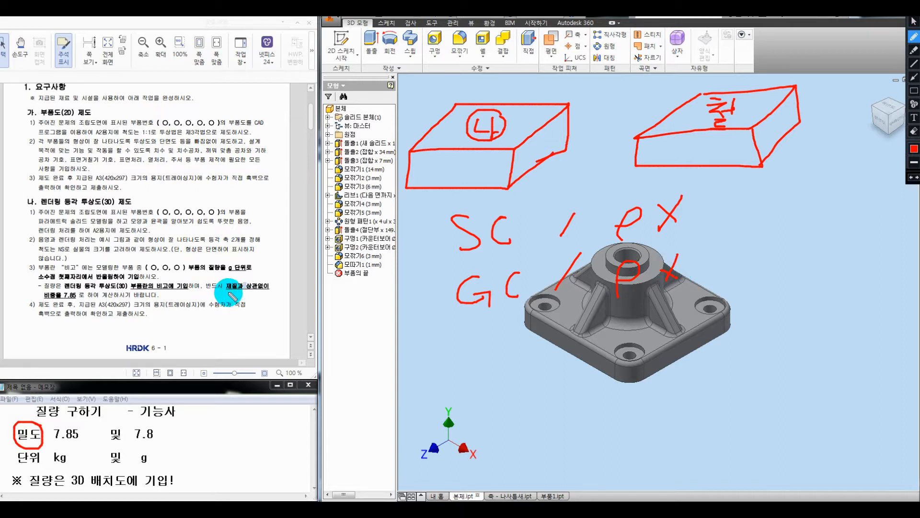
pyautogui.moveTo(226, 288); pyautogui.dragTo(271, 289)
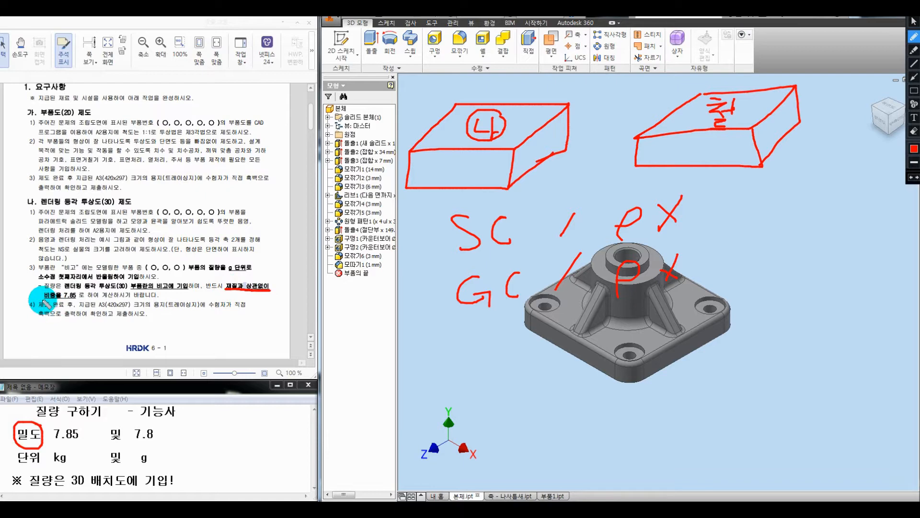
pyautogui.moveTo(44, 300); pyautogui.dragTo(78, 300)
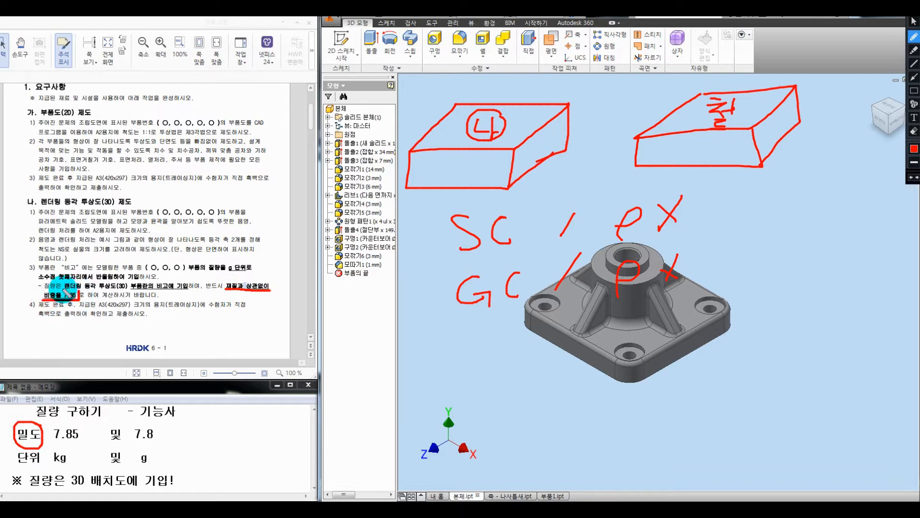
pyautogui.moveTo(459, 221); pyautogui.dragTo(449, 214)
pyautogui.moveTo(718, 218)
pyautogui.mouseDown()
pyautogui.moveTo(729, 253)
pyautogui.moveTo(762, 218)
pyautogui.moveTo(796, 225)
pyautogui.moveTo(781, 245)
pyautogui.mouseUp()
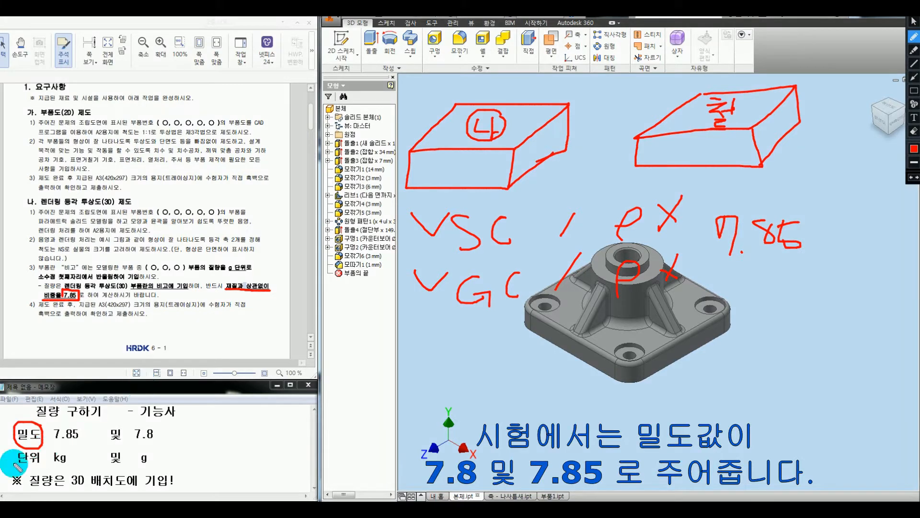
pyautogui.moveTo(12, 468); pyautogui.dragTo(72, 472)
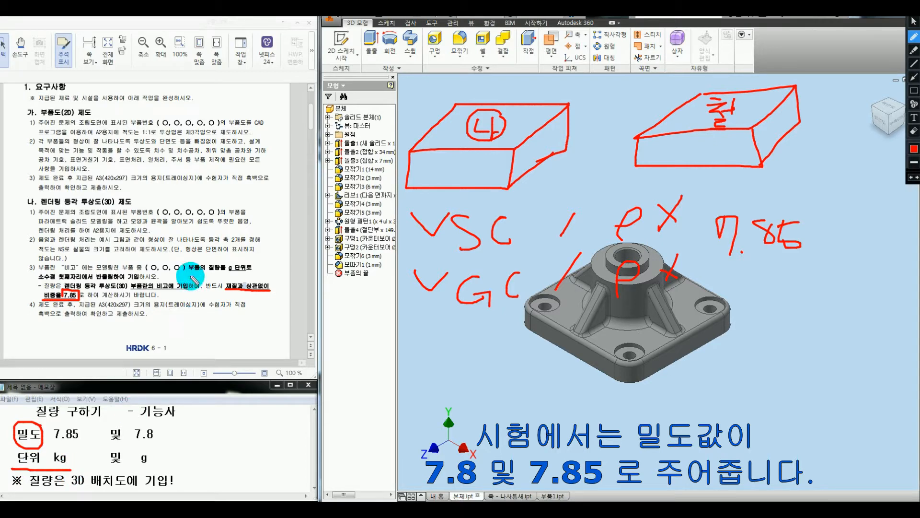
pyautogui.moveTo(188, 269); pyautogui.dragTo(225, 271)
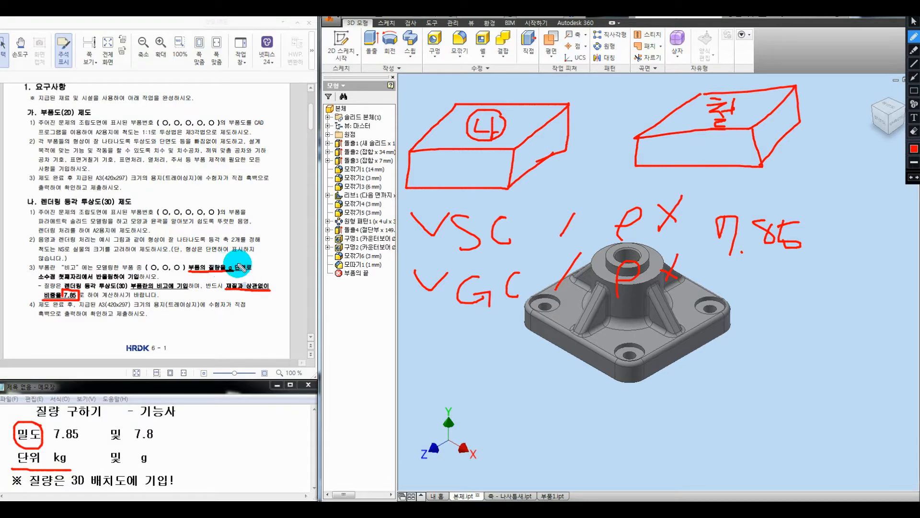
pyautogui.moveTo(41, 281); pyautogui.dragTo(144, 277)
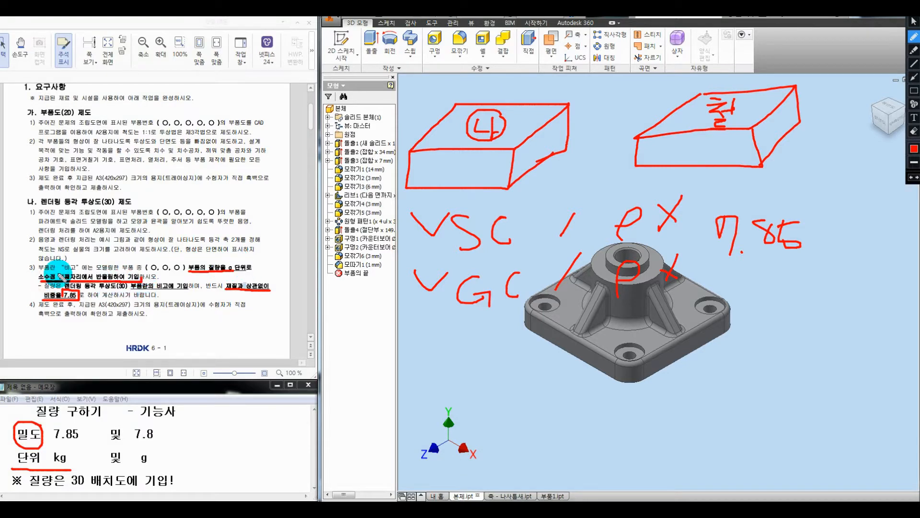
pyautogui.moveTo(61, 276)
pyautogui.mouseDown()
pyautogui.moveTo(60, 267)
pyautogui.moveTo(67, 284)
pyautogui.mouseUp()
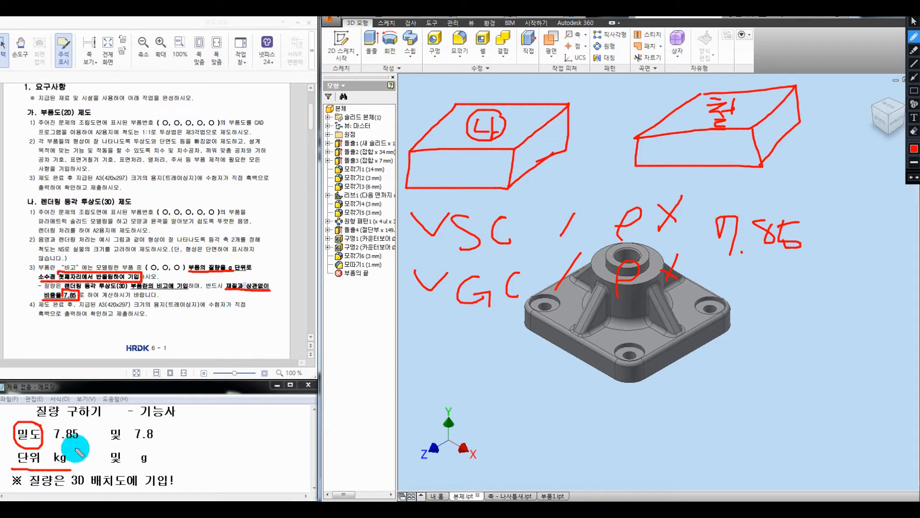
pyautogui.moveTo(159, 451); pyautogui.dragTo(159, 463)
pyautogui.moveTo(170, 452); pyautogui.dragTo(189, 458)
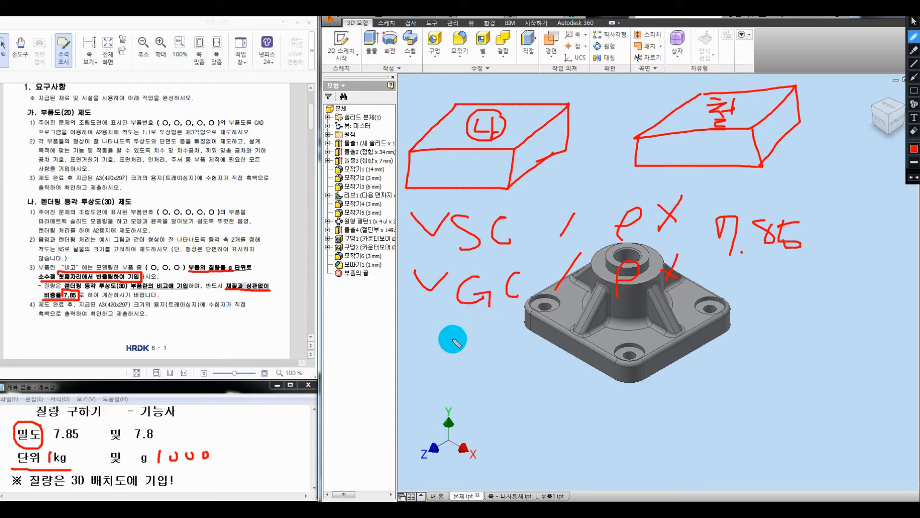
pyautogui.press('Escape')
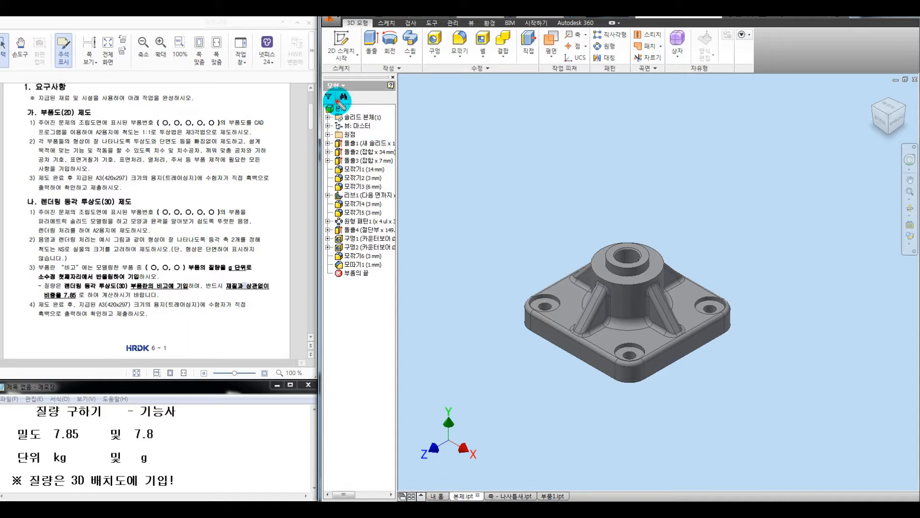
pyautogui.moveTo(312, 158)
pyautogui.mouseDown()
pyautogui.moveTo(385, 92)
pyautogui.moveTo(332, 112)
pyautogui.mouseUp()
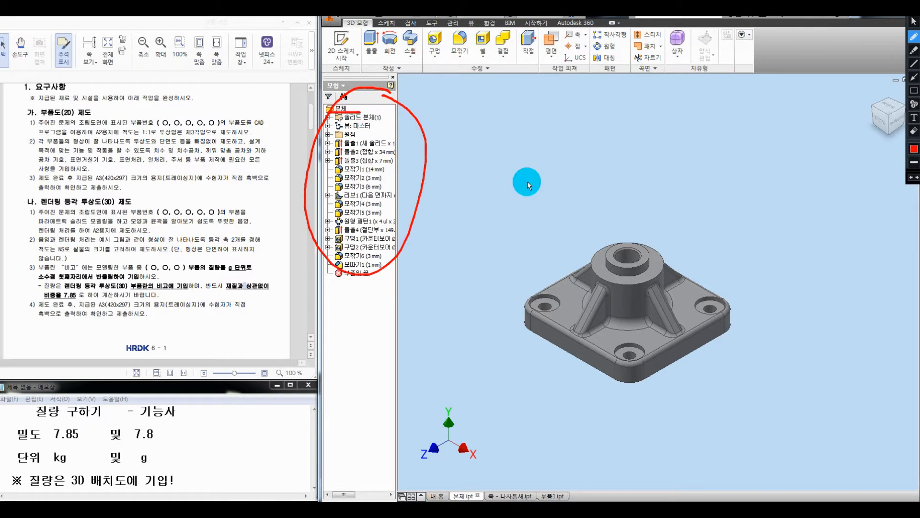
pyautogui.press('Escape')
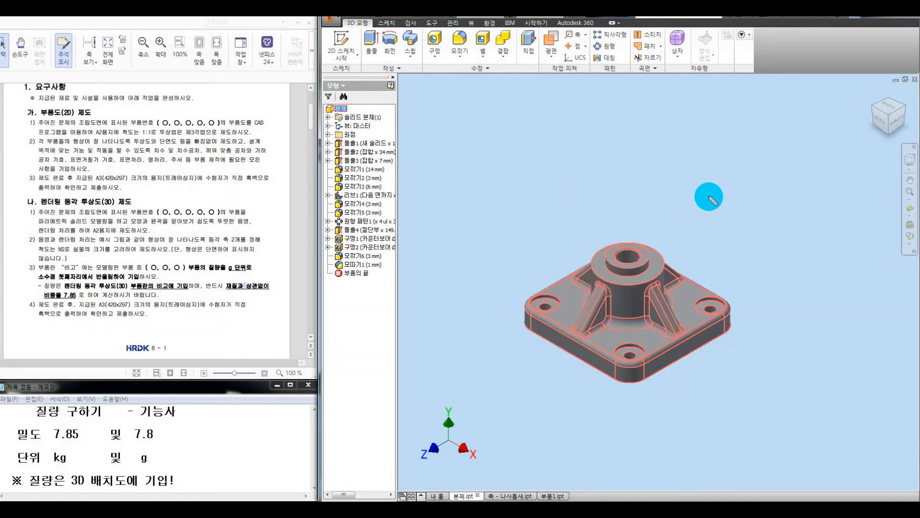
pyautogui.moveTo(708, 196); pyautogui.dragTo(701, 201)
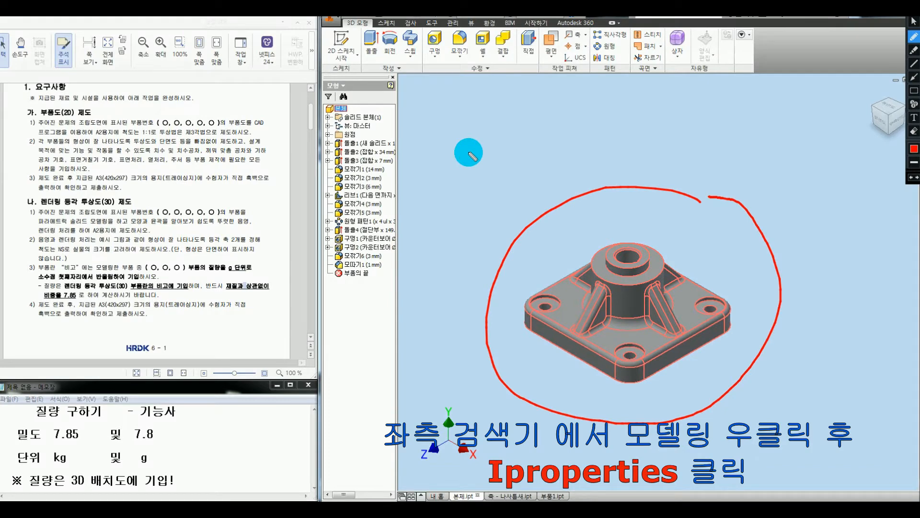
pyautogui.press('Escape')
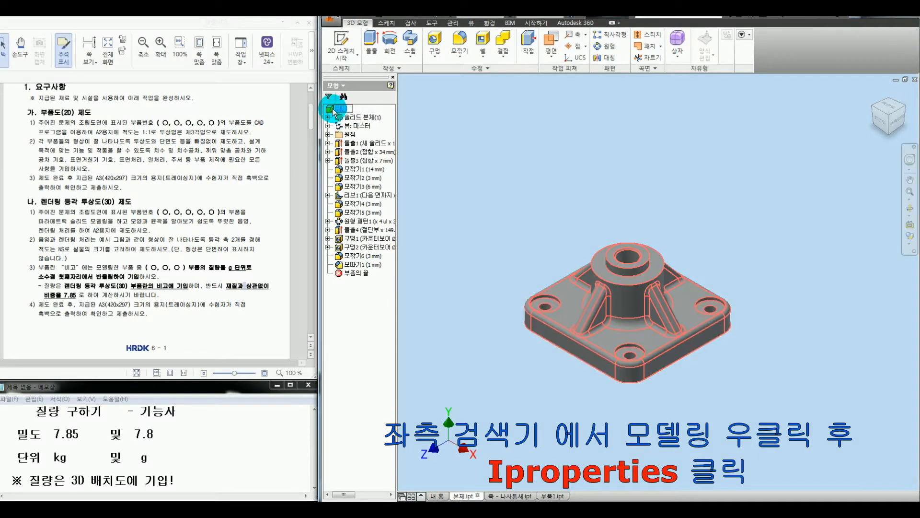
# Open the iProperties of the 본체 part from its root node and display its physical properties.
pyautogui.rightClick(334, 109)
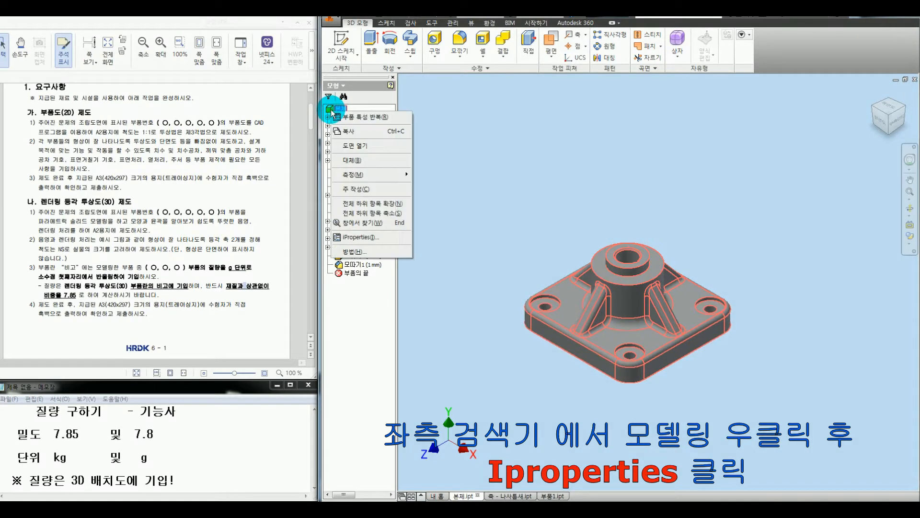
pyautogui.click(360, 238)
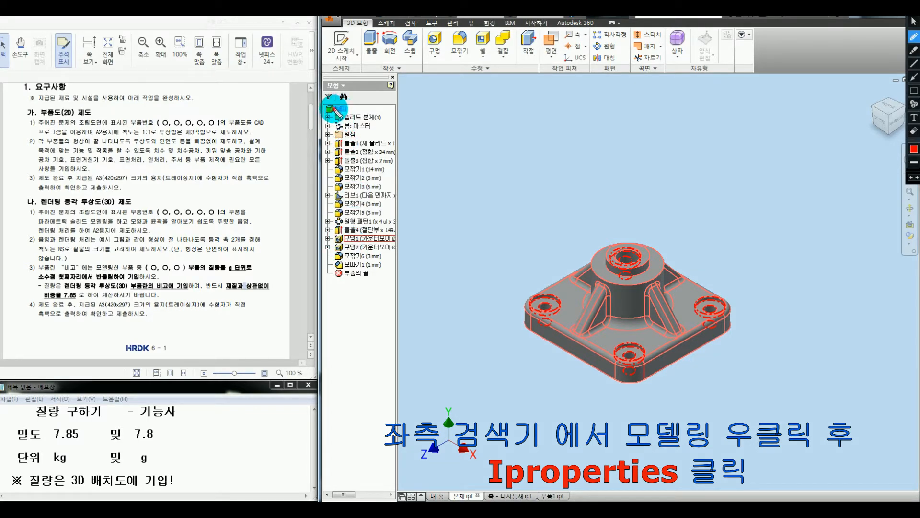
pyautogui.rightClick(338, 110)
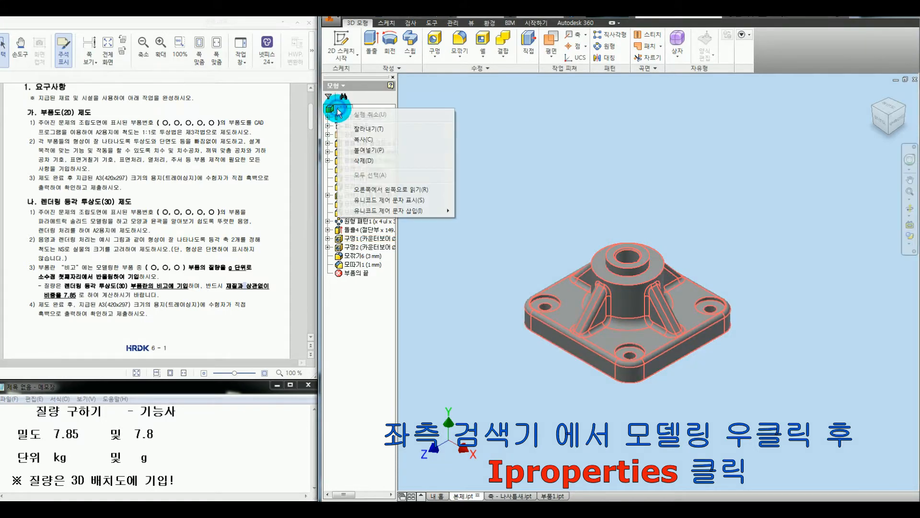
pyautogui.rightClick(329, 111)
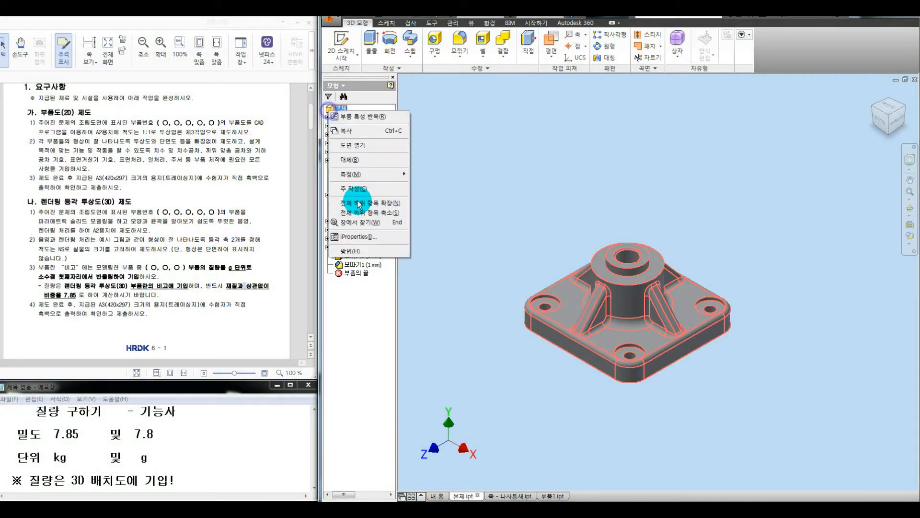
pyautogui.click(360, 237)
pyautogui.moveTo(440, 143); pyautogui.dragTo(469, 132)
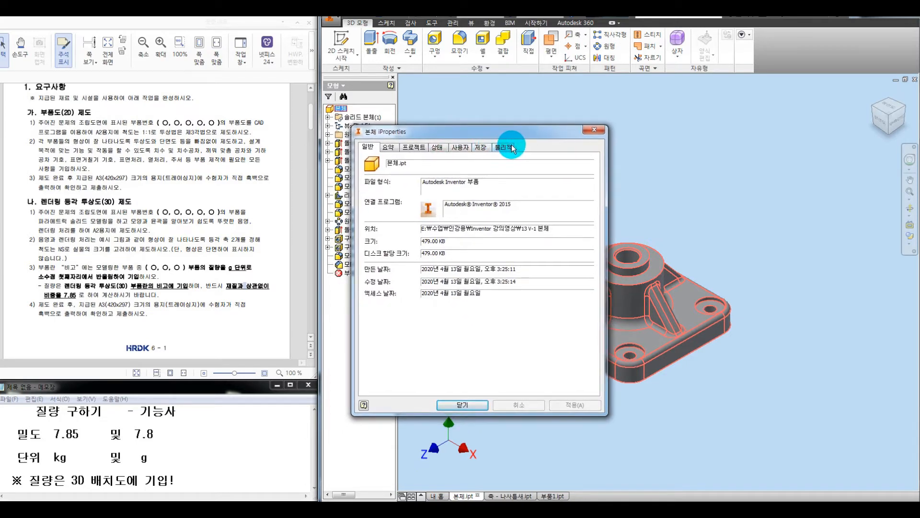
pyautogui.click(507, 146)
pyautogui.moveTo(520, 134); pyautogui.dragTo(508, 111)
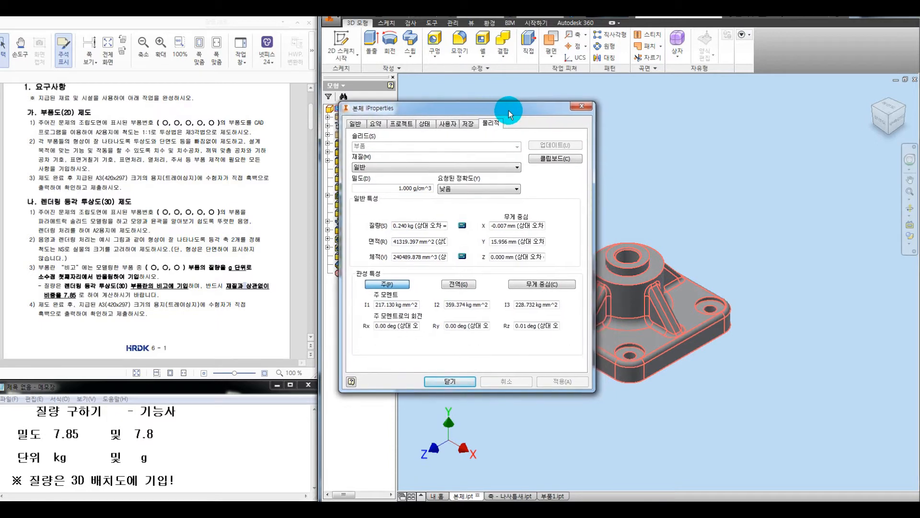
pyautogui.click(460, 190)
pyautogui.click(457, 190)
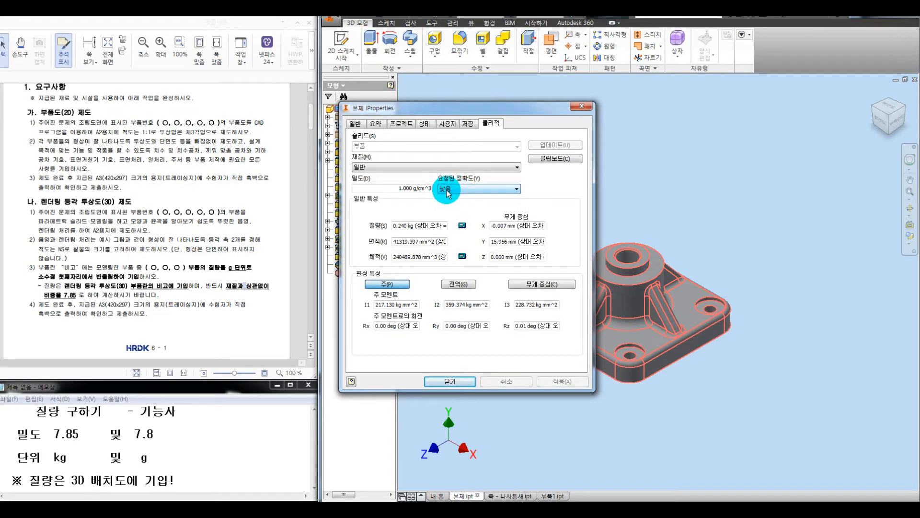
pyautogui.hotkey('ctrl', 'shift', '1')
pyautogui.moveTo(629, 152); pyautogui.dragTo(653, 153)
pyautogui.moveTo(640, 143)
pyautogui.mouseDown()
pyautogui.moveTo(641, 169)
pyautogui.moveTo(661, 182)
pyautogui.mouseUp()
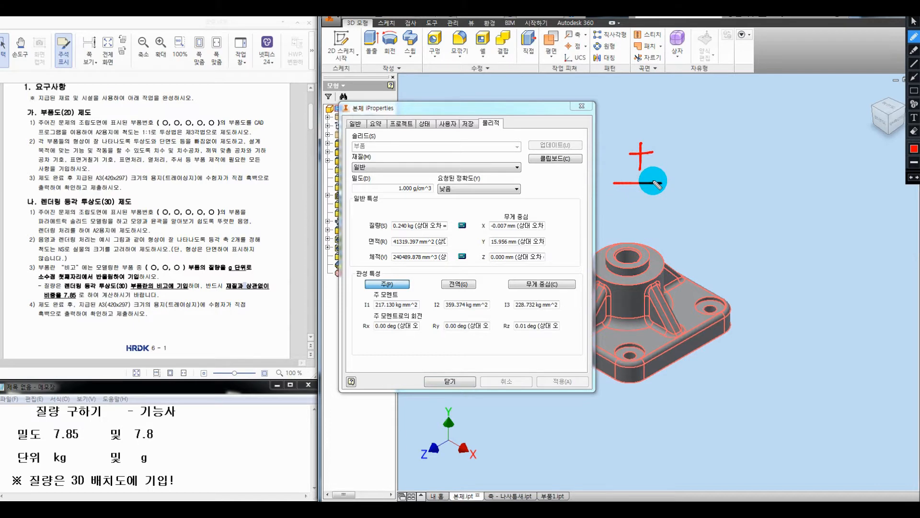
pyautogui.click(733, 125)
pyautogui.moveTo(733, 124)
pyautogui.mouseDown()
pyautogui.moveTo(805, 206)
pyautogui.moveTo(824, 208)
pyautogui.moveTo(858, 122)
pyautogui.moveTo(823, 205)
pyautogui.mouseUp()
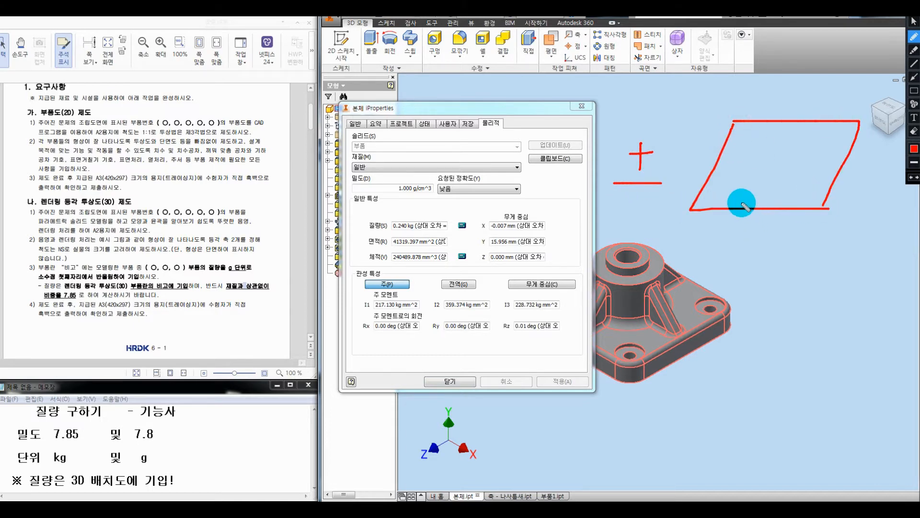
pyautogui.moveTo(684, 148); pyautogui.dragTo(690, 164)
pyautogui.moveTo(740, 225)
pyautogui.mouseDown()
pyautogui.moveTo(813, 244)
pyautogui.moveTo(837, 231)
pyautogui.moveTo(836, 243)
pyautogui.mouseUp()
pyautogui.moveTo(846, 234)
pyautogui.mouseDown()
pyautogui.moveTo(867, 230)
pyautogui.moveTo(854, 246)
pyautogui.mouseUp()
pyautogui.moveTo(862, 225); pyautogui.dragTo(867, 246)
pyautogui.moveTo(723, 147)
pyautogui.mouseDown()
pyautogui.moveTo(723, 165)
pyautogui.moveTo(762, 163)
pyautogui.mouseUp()
pyautogui.moveTo(768, 145); pyautogui.dragTo(770, 163)
pyautogui.moveTo(709, 208); pyautogui.dragTo(736, 206)
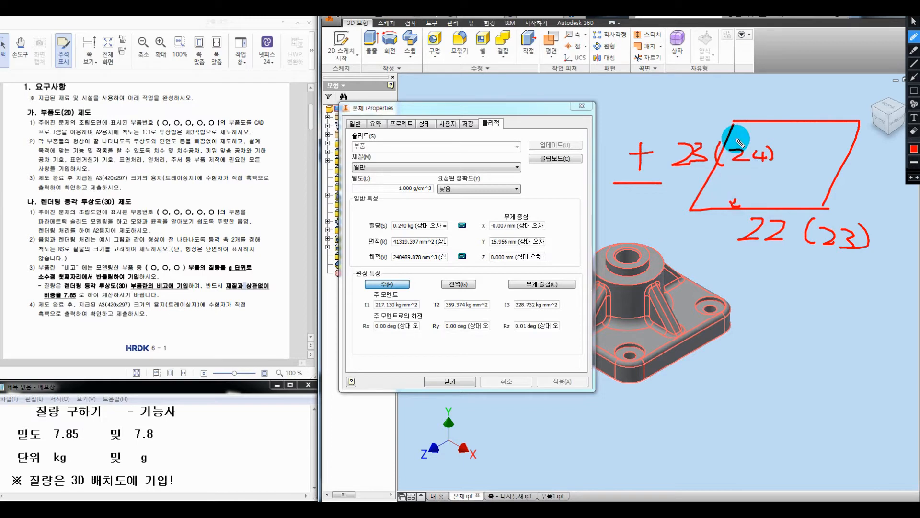
pyautogui.moveTo(731, 131)
pyautogui.mouseDown()
pyautogui.moveTo(709, 127)
pyautogui.moveTo(733, 122)
pyautogui.moveTo(760, 89)
pyautogui.moveTo(809, 84)
pyautogui.mouseUp()
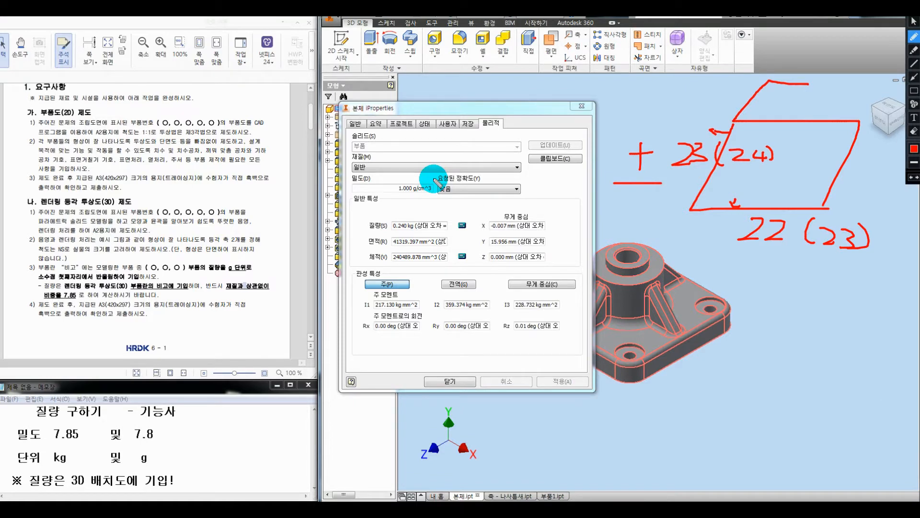
pyautogui.moveTo(367, 150)
pyautogui.mouseDown()
pyautogui.moveTo(359, 175)
pyautogui.moveTo(413, 194)
pyautogui.mouseUp()
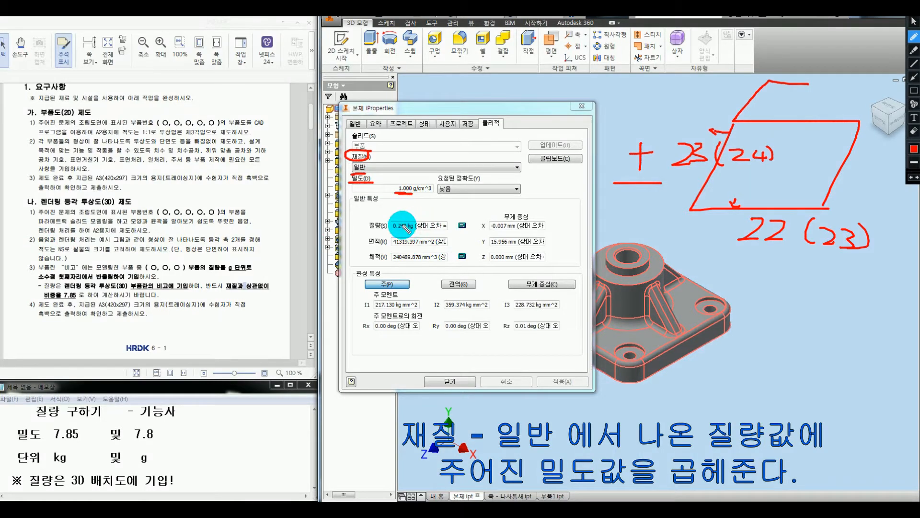
pyautogui.moveTo(389, 230); pyautogui.dragTo(415, 230)
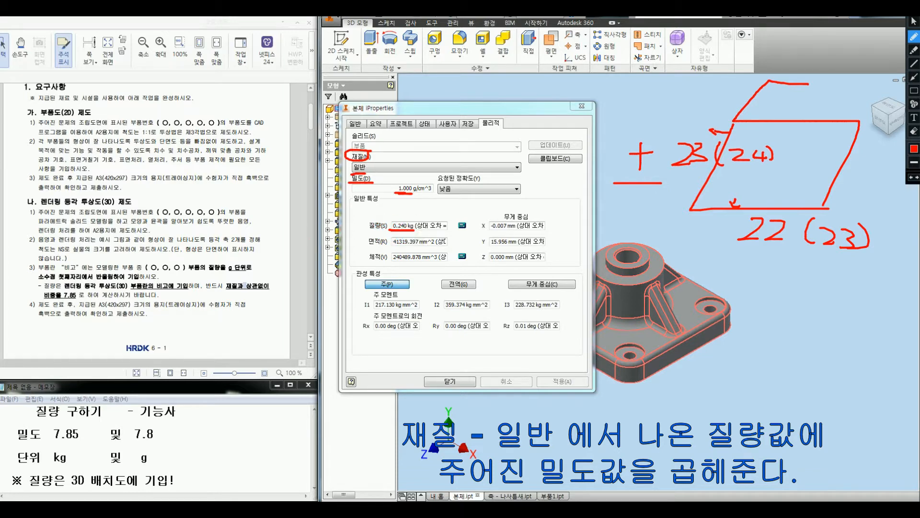
# Calculate the 본체 mass for density 7.85 by multiplying 0.24 by 7.85 in the calculator.
pyautogui.moveTo(196, 335); pyautogui.dragTo(556, 179)
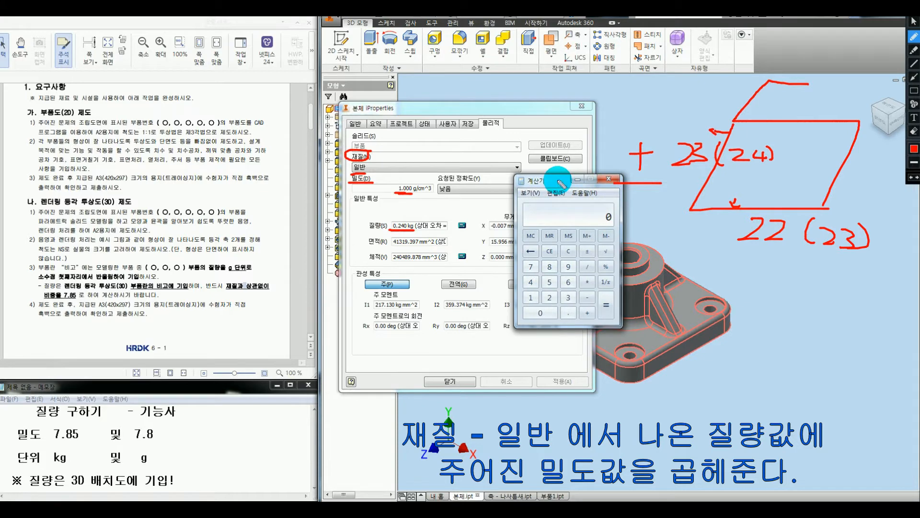
pyautogui.press('Escape')
pyautogui.click(593, 220)
pyautogui.write('0.2')
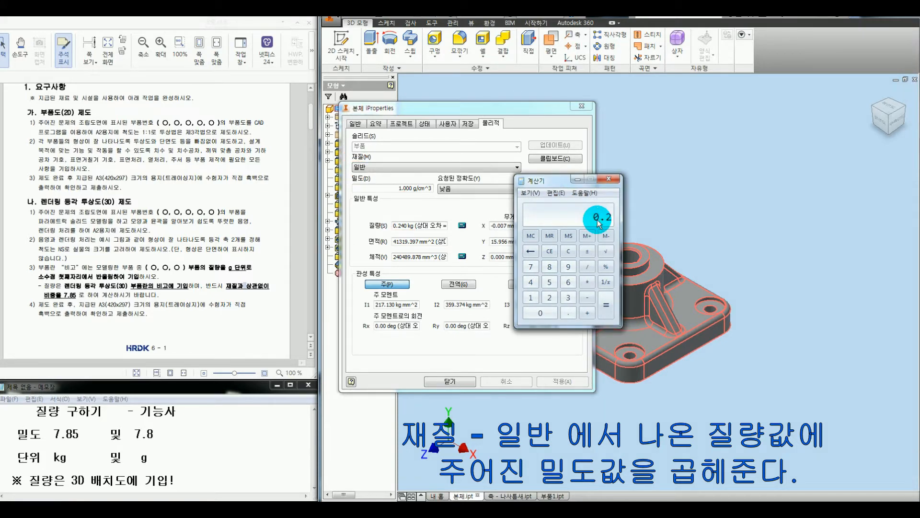
pyautogui.write('4 * ')
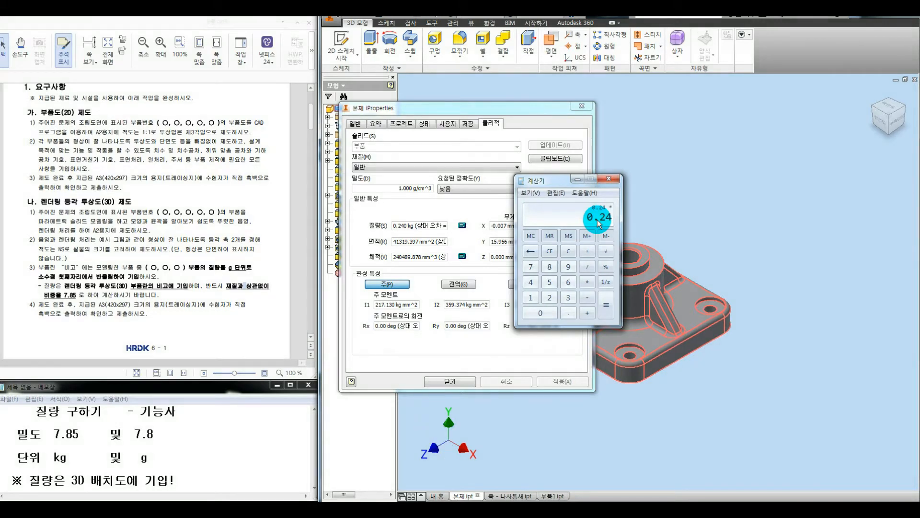
pyautogui.write('7.85')
pyautogui.press('Return')
# Write "본 - 1.884" beside the densities in the Notepad notes and return to the 본체 iProperties.
pyautogui.click(208, 430)
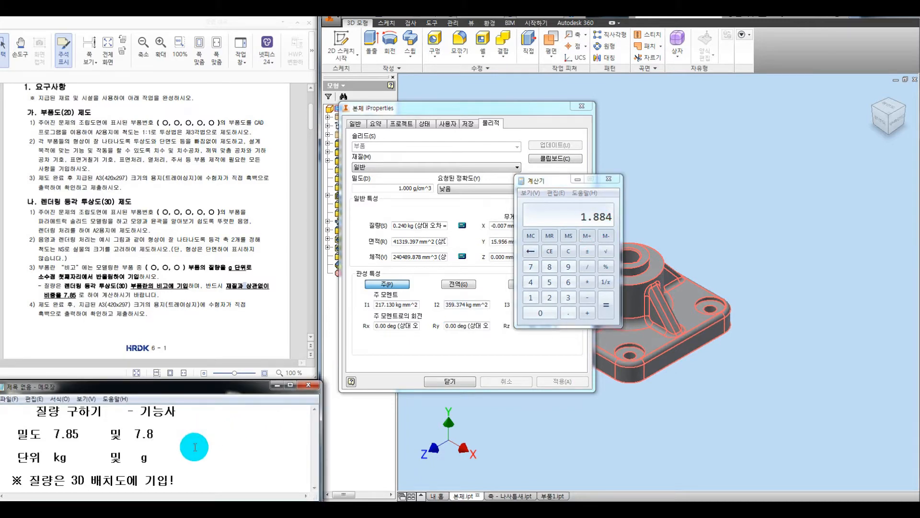
pyautogui.write('본 - 1.884')
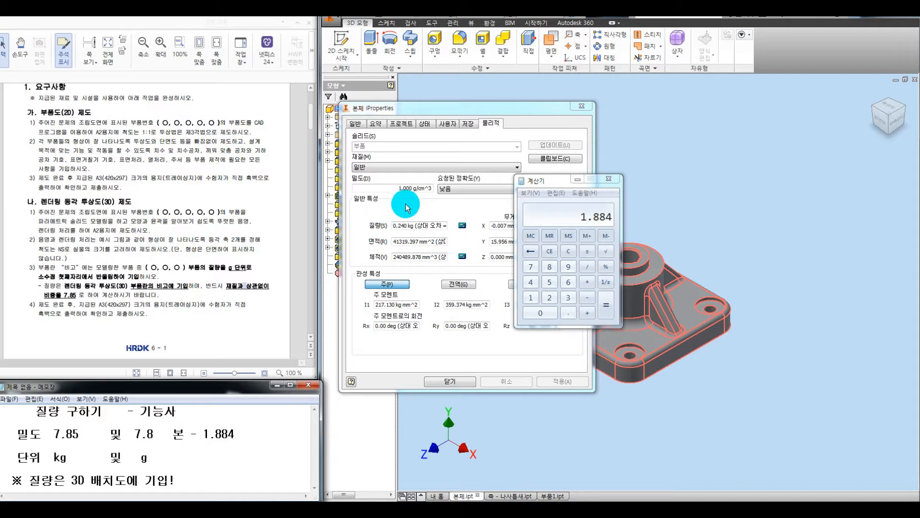
pyautogui.moveTo(598, 174)
pyautogui.mouseDown()
pyautogui.moveTo(525, 172)
pyautogui.moveTo(507, 281)
pyautogui.moveTo(531, 335)
pyautogui.moveTo(618, 264)
pyautogui.moveTo(623, 178)
pyautogui.moveTo(590, 177)
pyautogui.moveTo(687, 180)
pyautogui.mouseUp()
pyautogui.press('Escape')
pyautogui.click(554, 186)
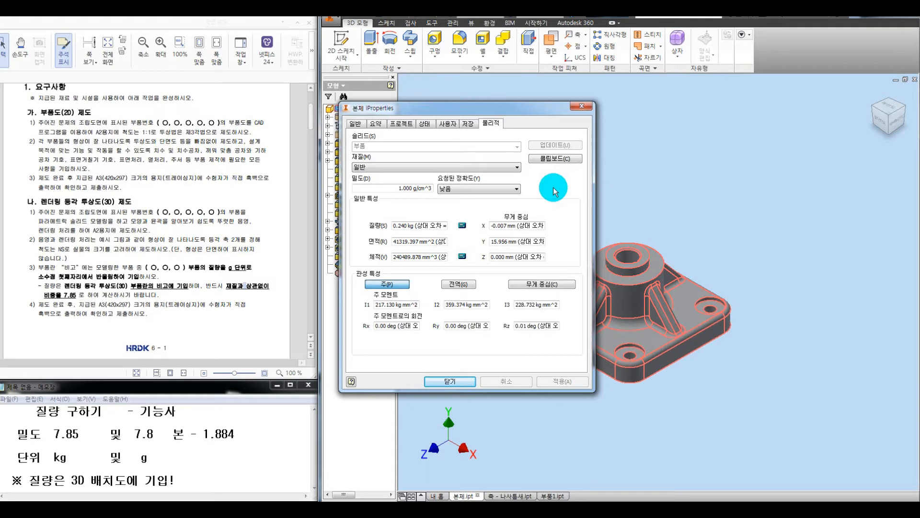
pyautogui.hotkey('ctrl', 'shift', '1')
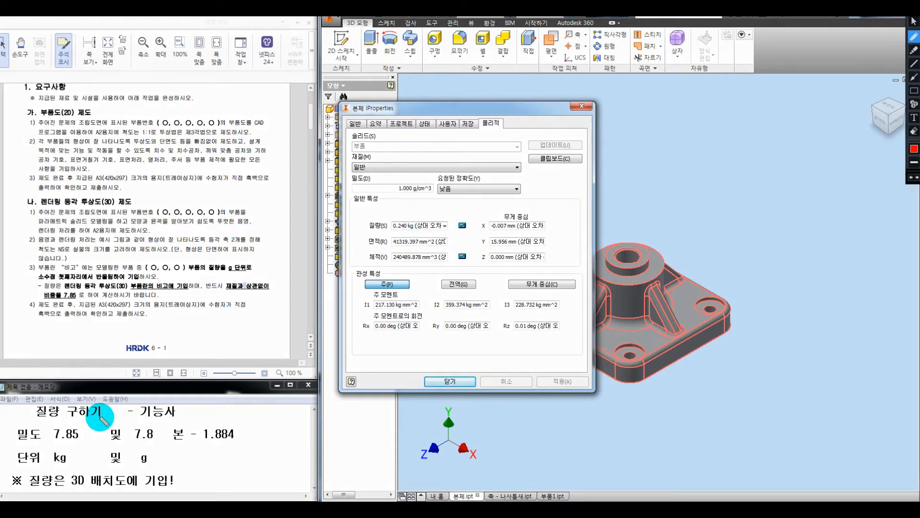
pyautogui.moveTo(81, 425)
pyautogui.mouseDown()
pyautogui.moveTo(44, 439)
pyautogui.moveTo(90, 429)
pyautogui.moveTo(126, 365)
pyautogui.moveTo(205, 318)
pyautogui.moveTo(185, 323)
pyautogui.moveTo(178, 336)
pyautogui.moveTo(216, 318)
pyautogui.moveTo(251, 329)
pyautogui.moveTo(242, 361)
pyautogui.mouseUp()
pyautogui.moveTo(289, 329); pyautogui.dragTo(314, 330)
pyautogui.moveTo(292, 337); pyautogui.dragTo(329, 334)
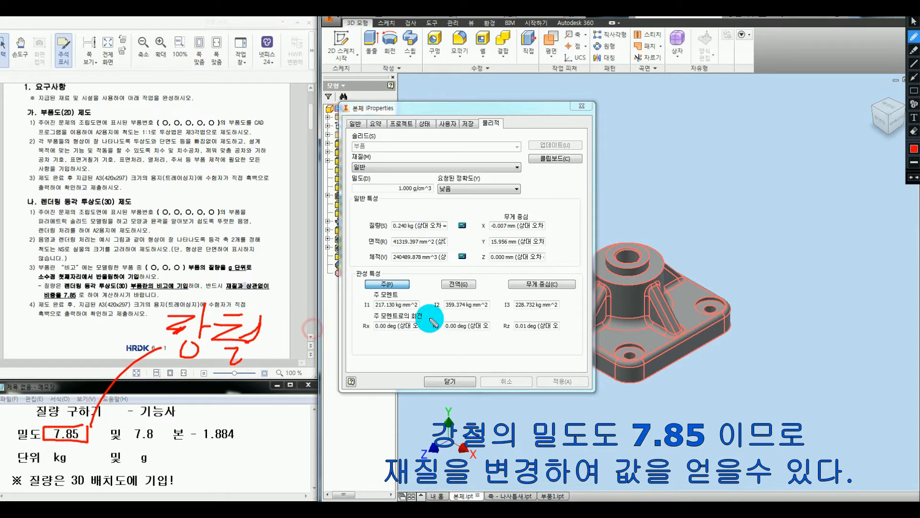
pyautogui.press('Escape')
# Set the 본체 part's material to 강철, 연강 in its physical properties.
pyautogui.click(384, 167)
pyautogui.scroll(5, 367, 209)
pyautogui.scroll(6, 367, 209)
pyautogui.scroll(2, 376, 208)
pyautogui.click(390, 185)
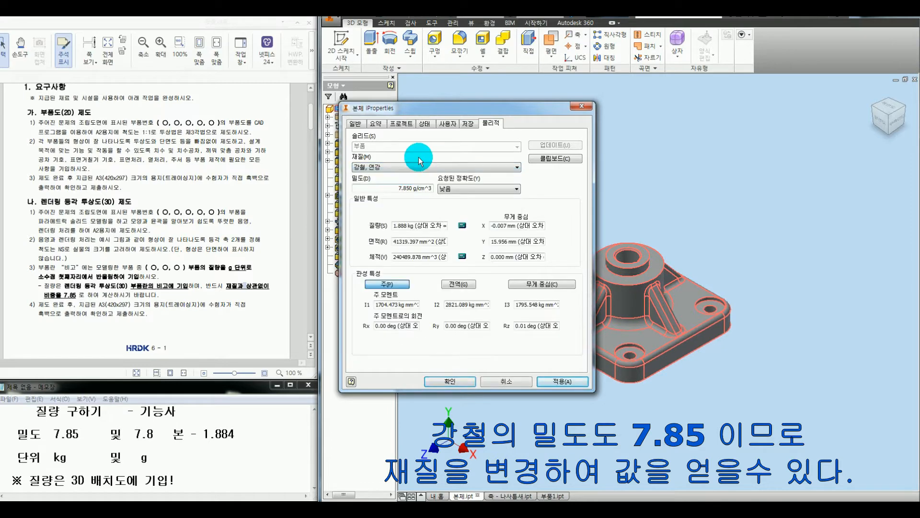
# Change the material of the 본체 part to plain 강철.
pyautogui.hotkey('alt', 'Down')
pyautogui.scroll(2, 390, 205)
pyautogui.click(369, 206)
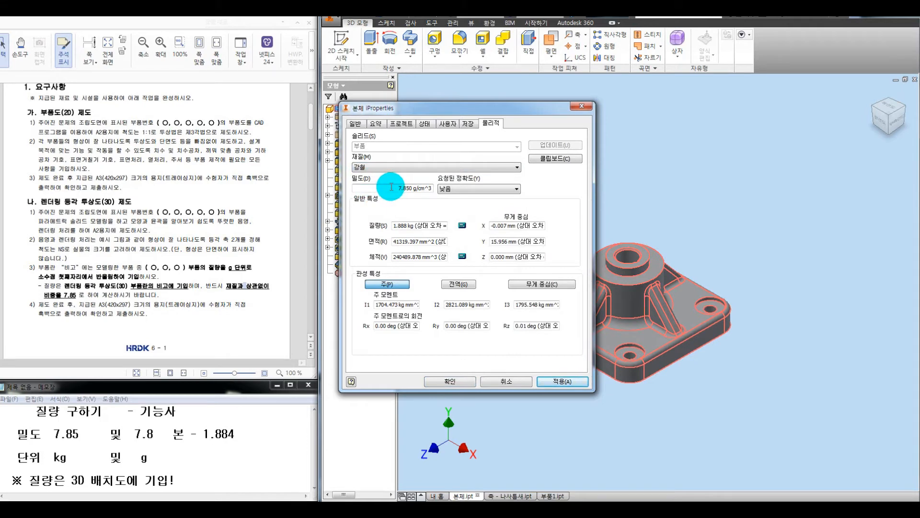
# Try PBT 플라스틱 as the 본체 part's material, and set the material back to 강철.
pyautogui.hotkey('alt', 'Down')
pyautogui.scroll(3, 372, 192)
pyautogui.click(383, 181)
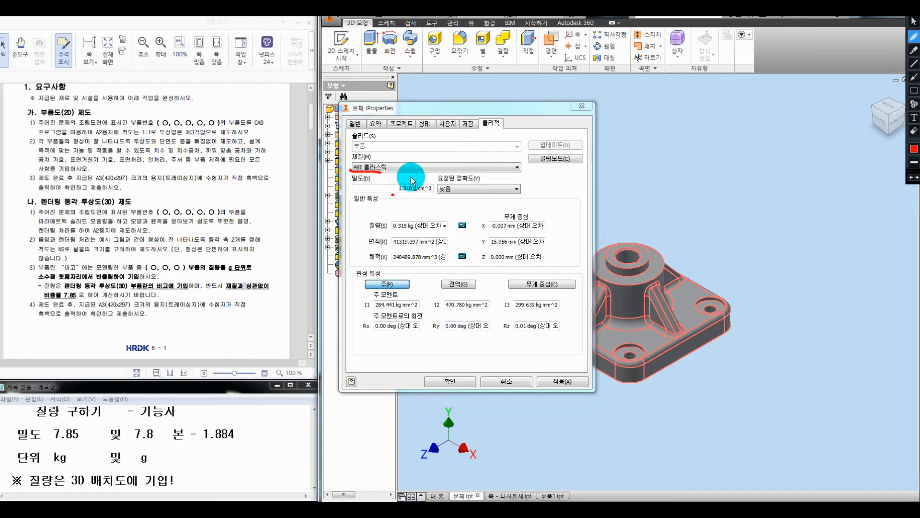
pyautogui.press('Escape')
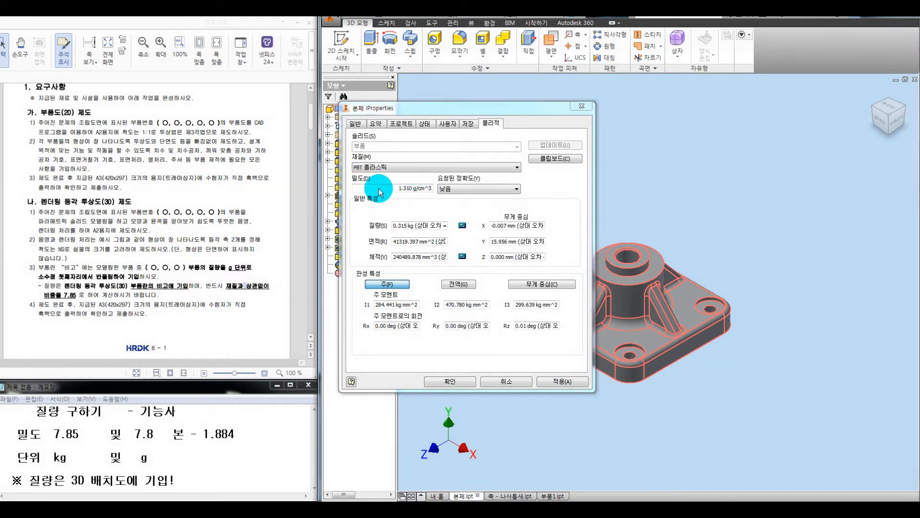
pyautogui.hotkey('alt', 'Down')
pyautogui.click(375, 239)
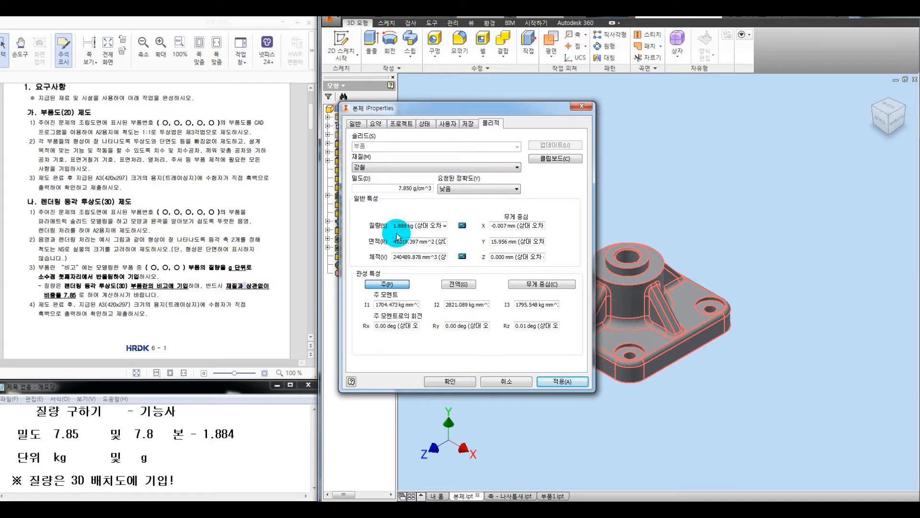
# Compare the mass given for 강철 in the physical properties with the calculated mass in the notes.
pyautogui.hotkey('ctrl', 'alt', 'd')
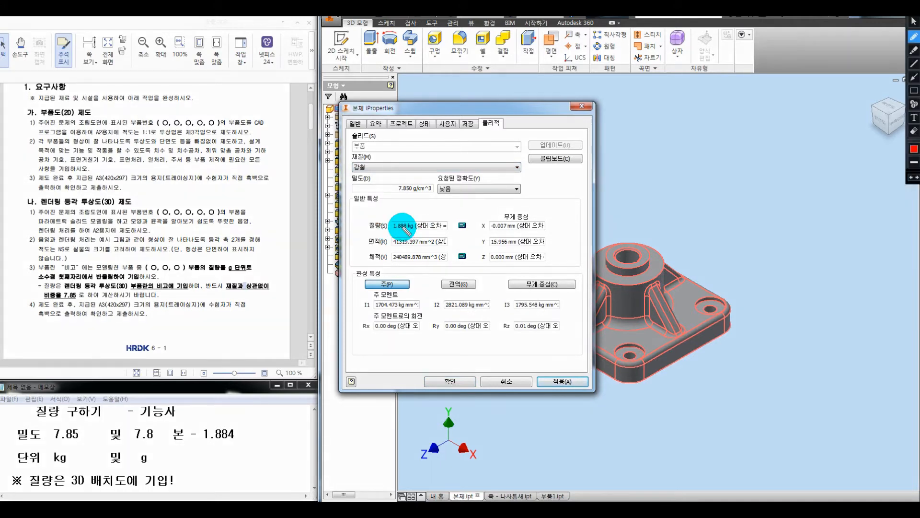
pyautogui.moveTo(392, 231); pyautogui.dragTo(420, 231)
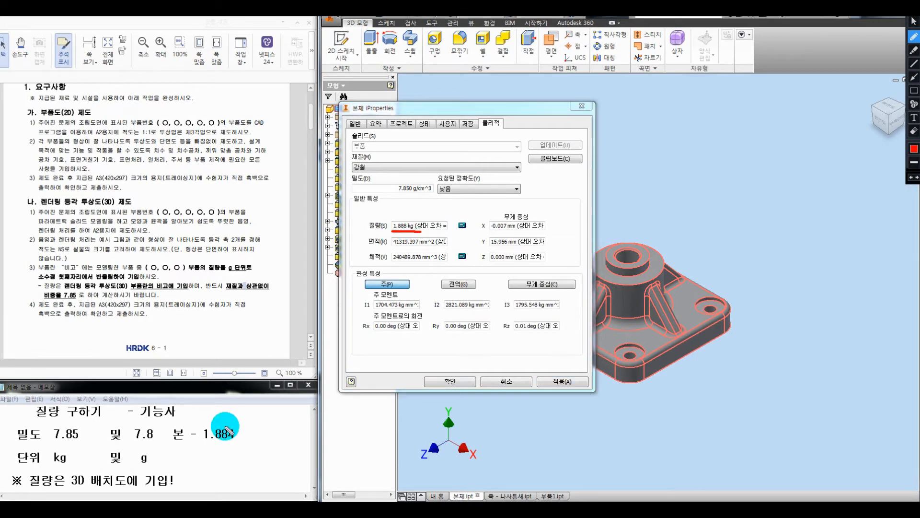
pyautogui.moveTo(227, 429); pyautogui.dragTo(197, 445)
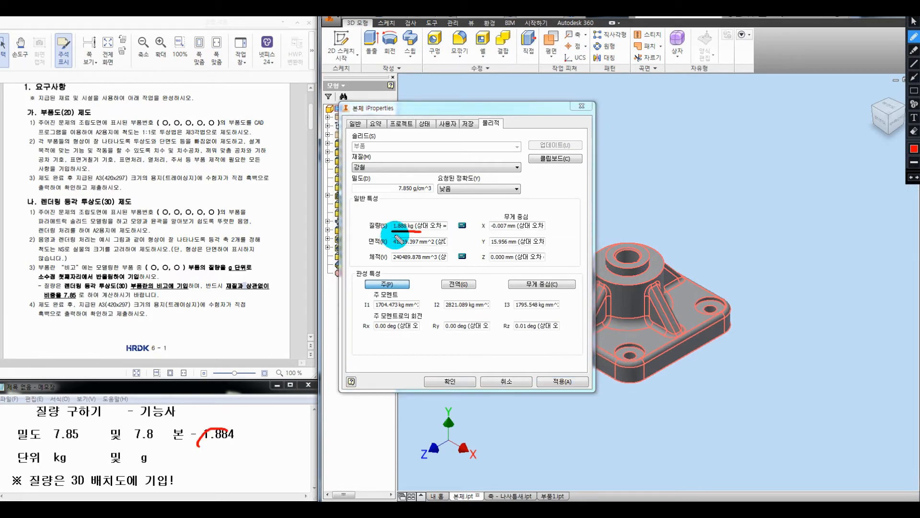
pyautogui.moveTo(407, 224); pyautogui.dragTo(411, 227)
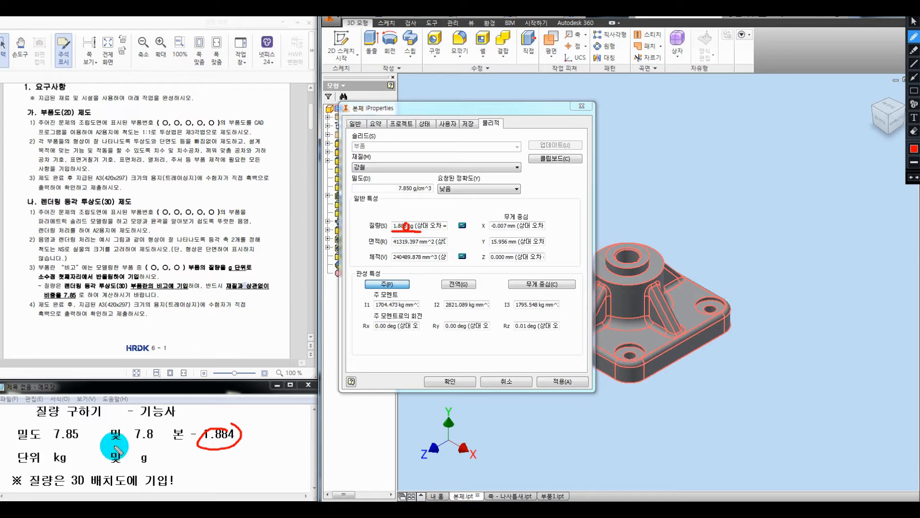
pyautogui.moveTo(110, 439); pyautogui.dragTo(162, 438)
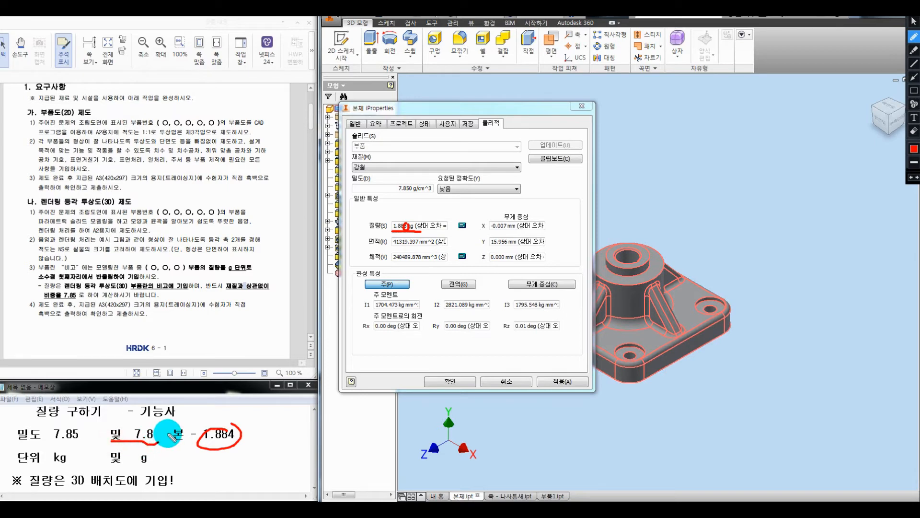
# Set the 본체 part's material to 일반 in its physical properties.
pyautogui.click(401, 488)
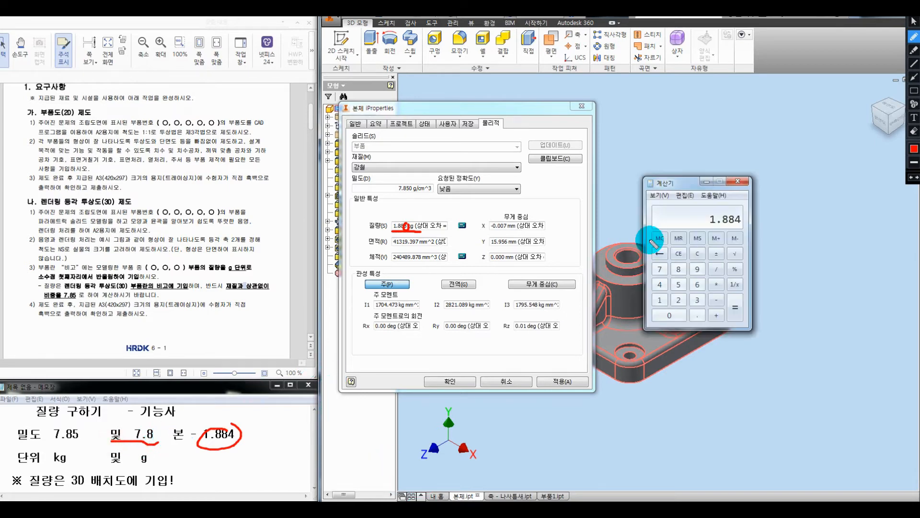
pyautogui.press('Escape')
pyautogui.click(410, 166)
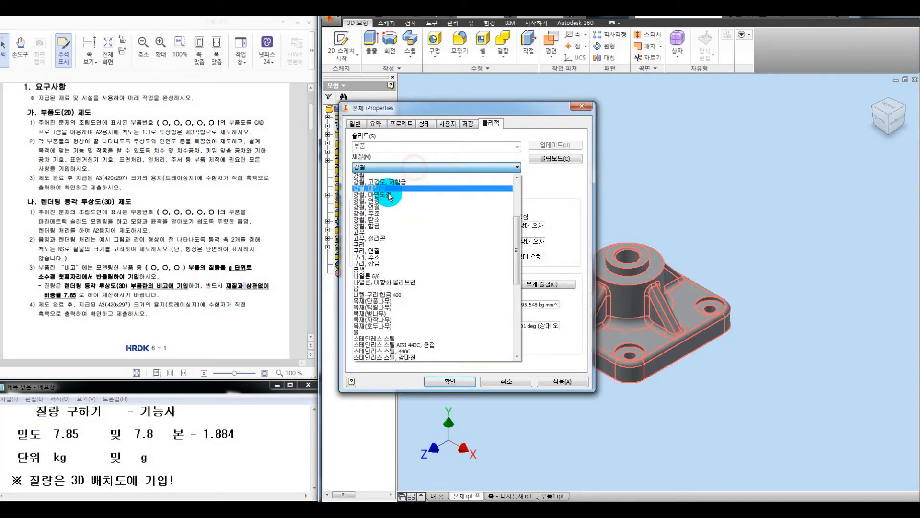
pyautogui.scroll(-6, 381, 223)
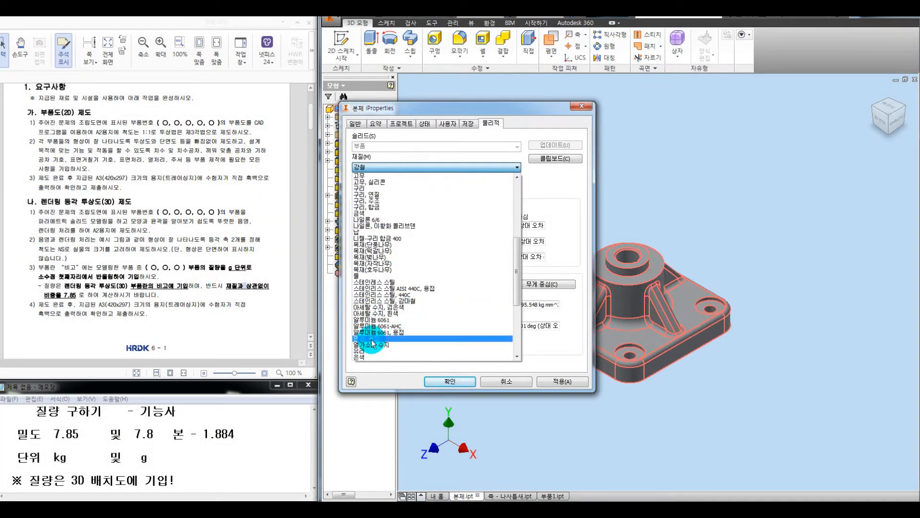
pyautogui.click(373, 344)
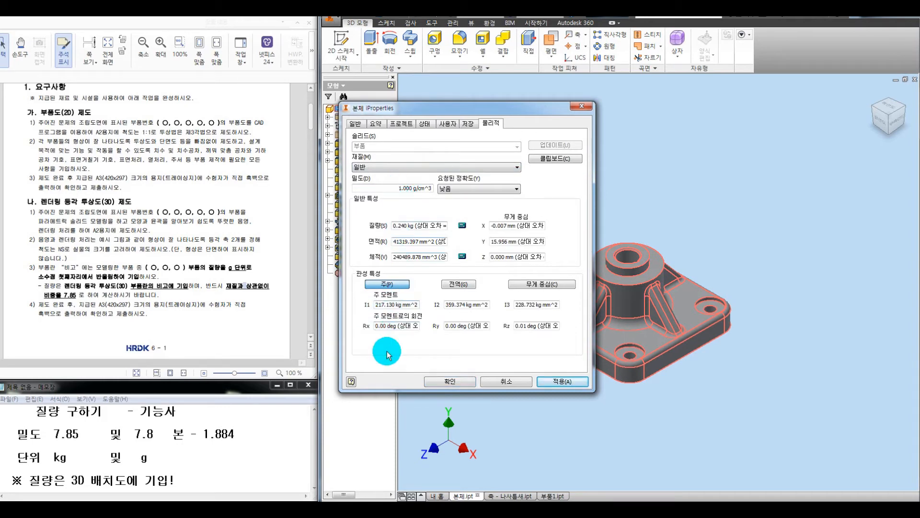
# Calculate the 본체 mass for density 7.8 by clearing the calculator and multiplying 0.24 by 7.8.
pyautogui.click(378, 491)
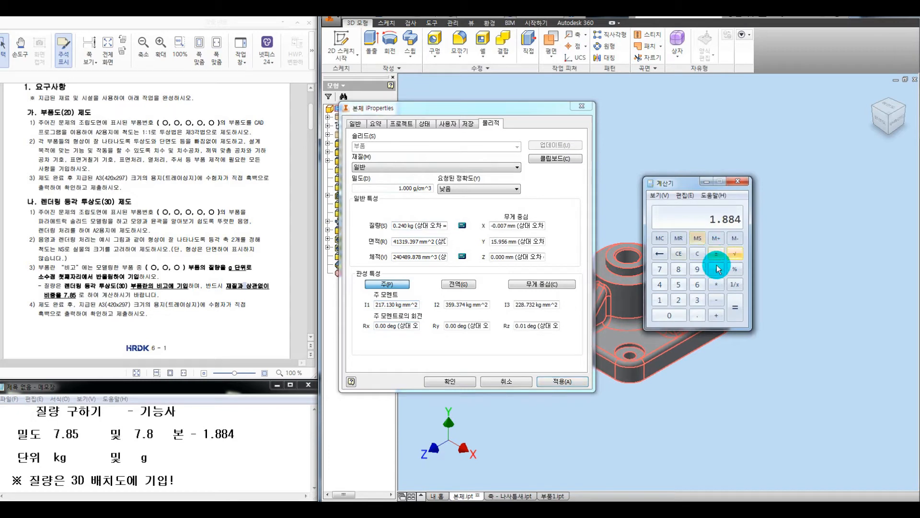
pyautogui.click(697, 254)
pyautogui.write('0.')
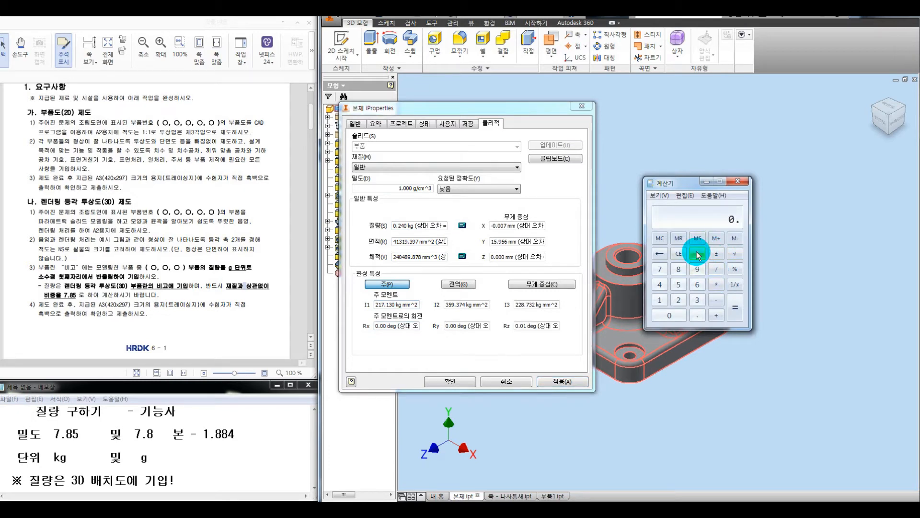
pyautogui.write('24*7.8')
pyautogui.press('Return')
# Append ",1.872" after the 본 mass in the Notepad notes and close the 본체 iProperties.
pyautogui.click(246, 434)
pyautogui.write(',1.872')
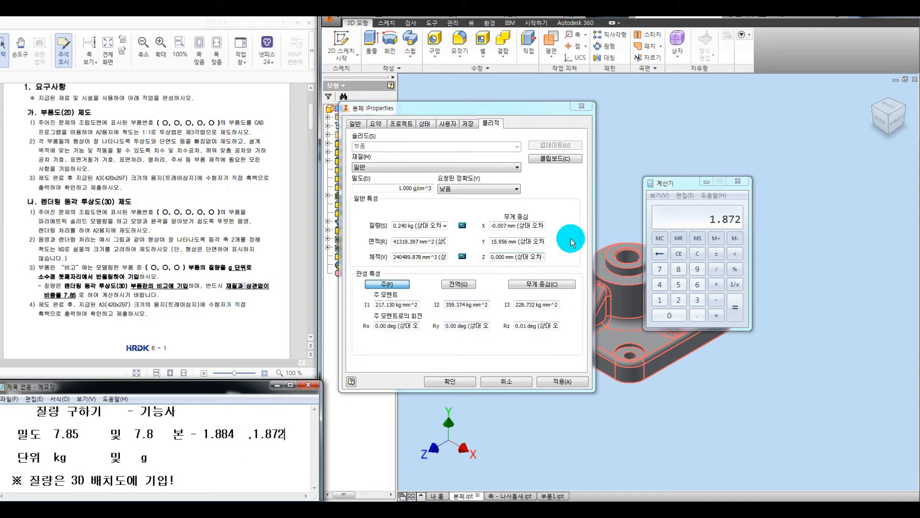
pyautogui.click(568, 195)
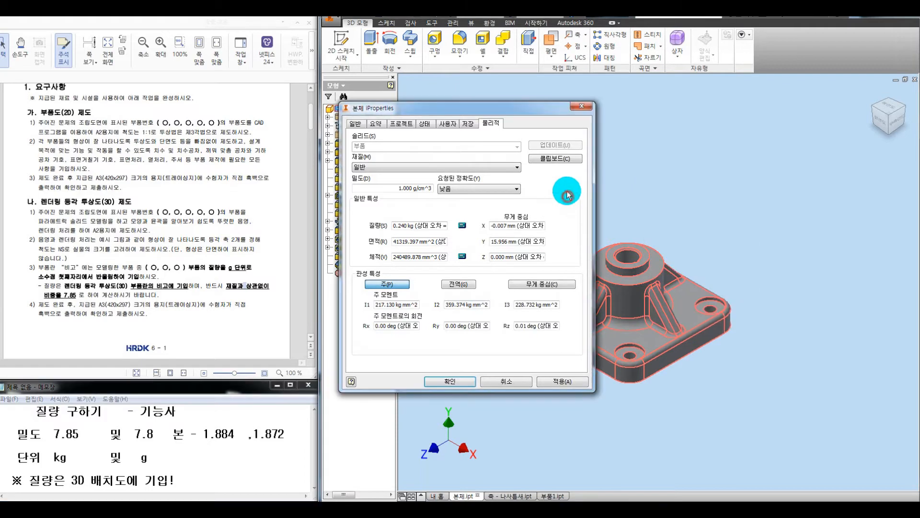
pyautogui.click(579, 110)
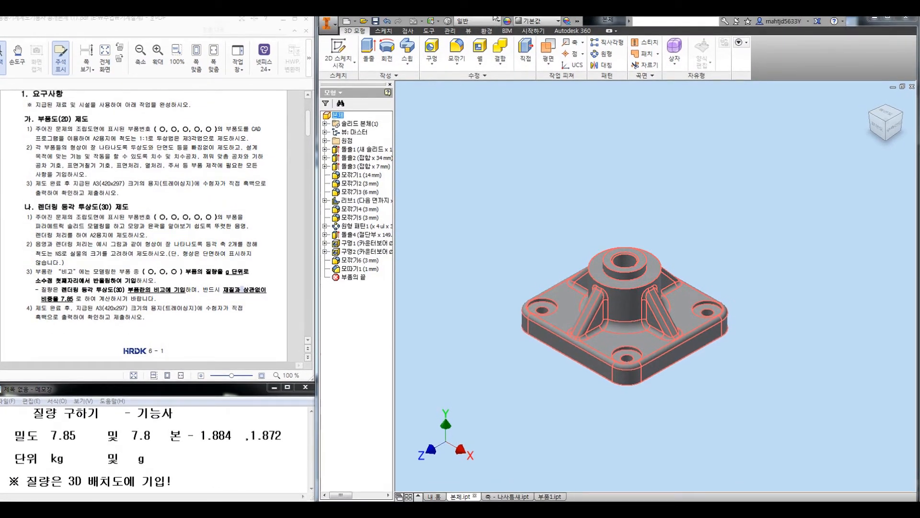
pyautogui.hotkey('ctrl', 'alt', 'g')
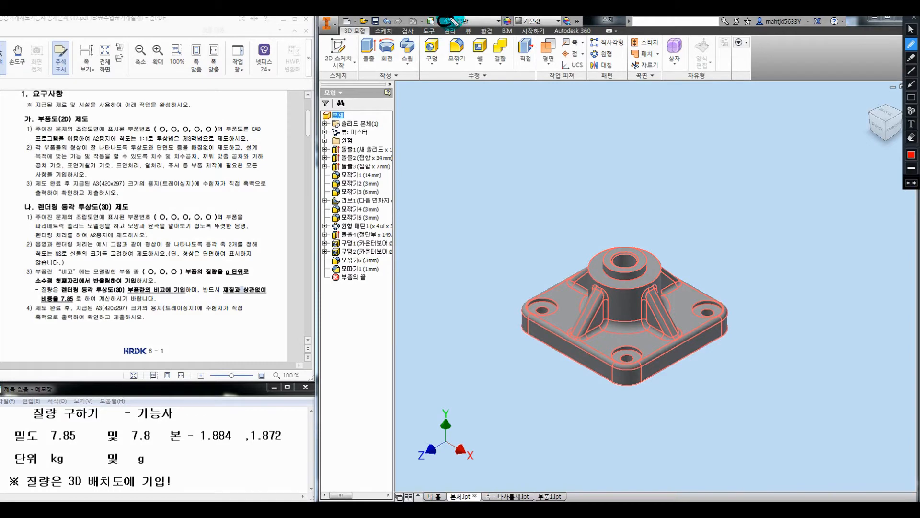
pyautogui.hotkey('ctrl', 'alt', 'g')
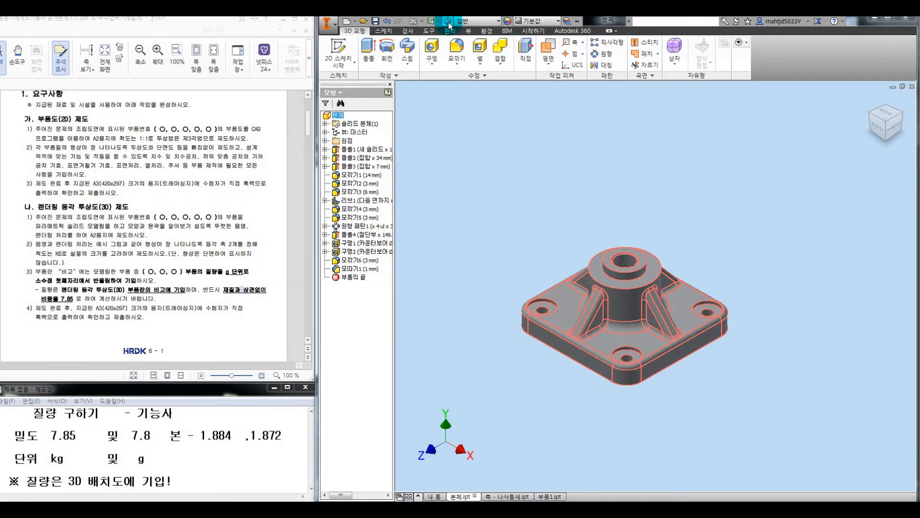
pyautogui.click(481, 124)
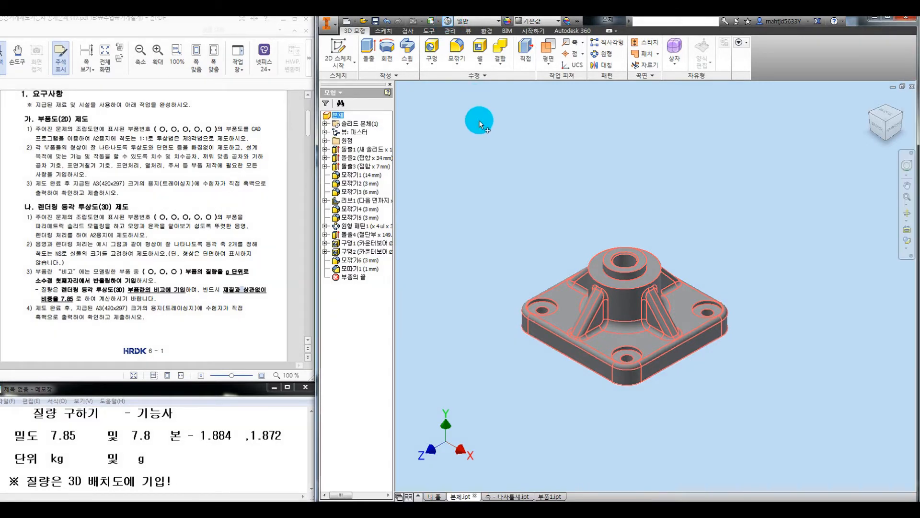
# Create a new material in the material browser and name it 시험용.
pyautogui.moveTo(317, 105); pyautogui.dragTo(352, 105)
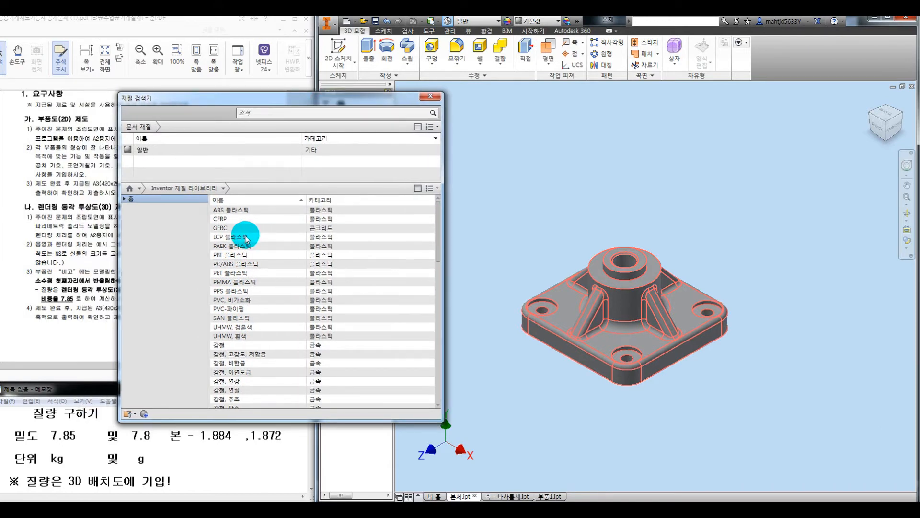
pyautogui.click(278, 232)
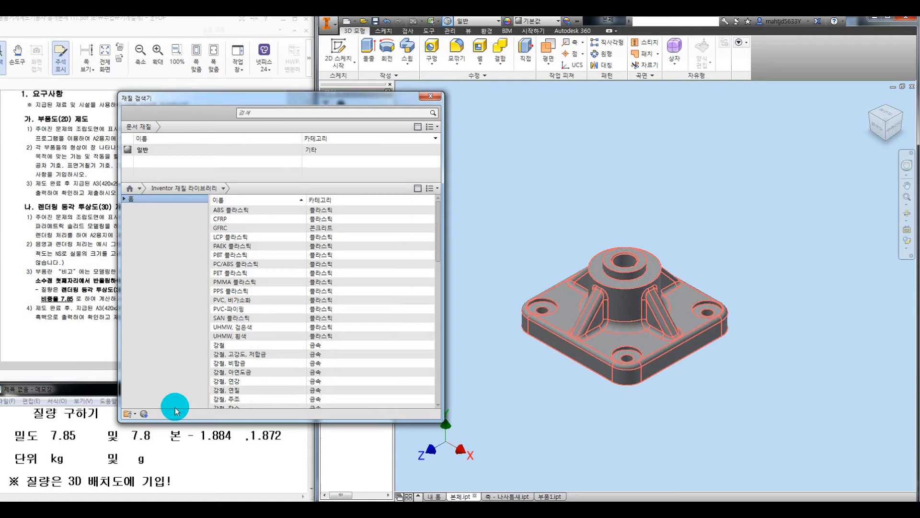
pyautogui.hotkey('ctrl', 'shift', '1')
pyautogui.moveTo(145, 404)
pyautogui.mouseDown()
pyautogui.moveTo(135, 421)
pyautogui.moveTo(151, 408)
pyautogui.mouseUp()
pyautogui.hotkey('ctrl', 'shift', '1')
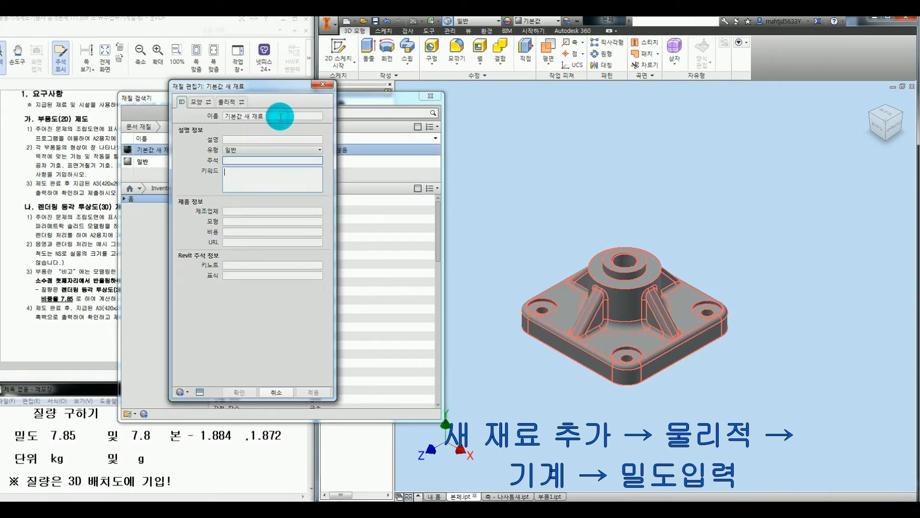
pyautogui.write('T')
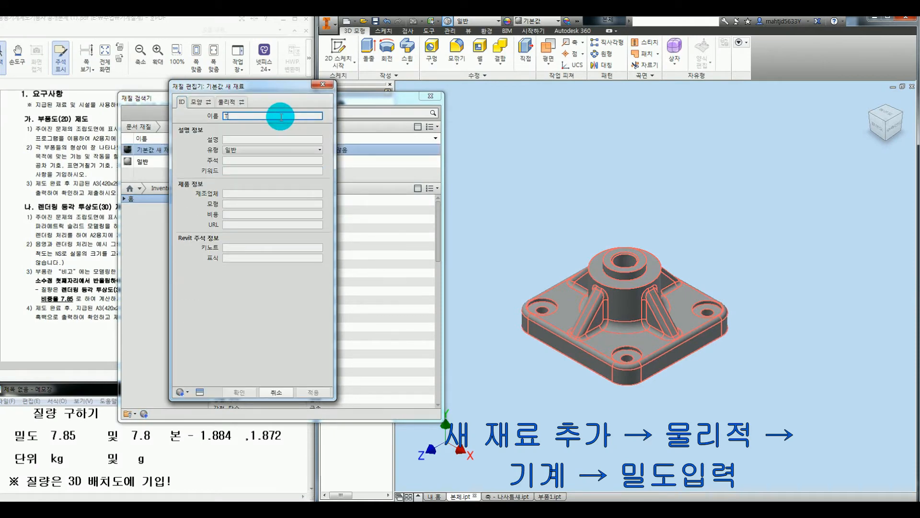
pyautogui.press('BackSpace')
pyautogui.write('ㅅㅣ험용')
# Set the 시험용 material's density to 7.8 g/cm³, apply it and close the material editor and browser.
pyautogui.click(234, 105)
pyautogui.click(231, 103)
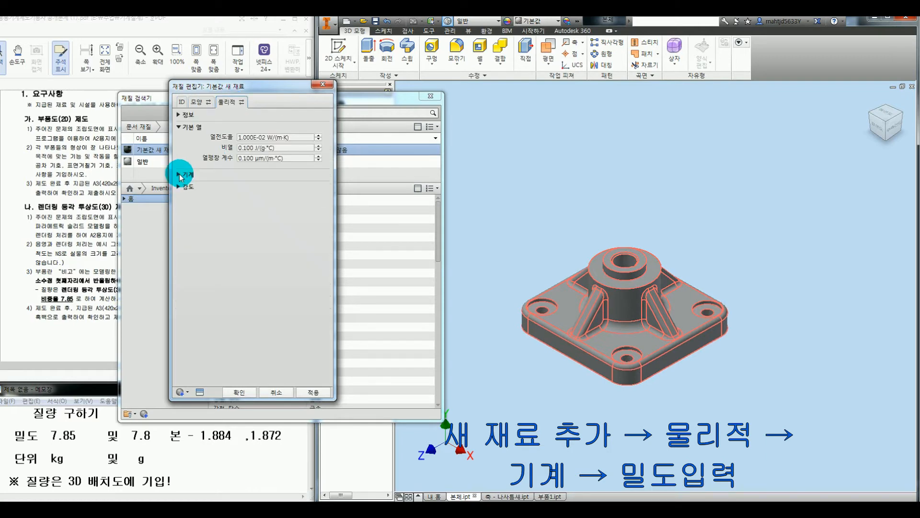
pyautogui.click(180, 175)
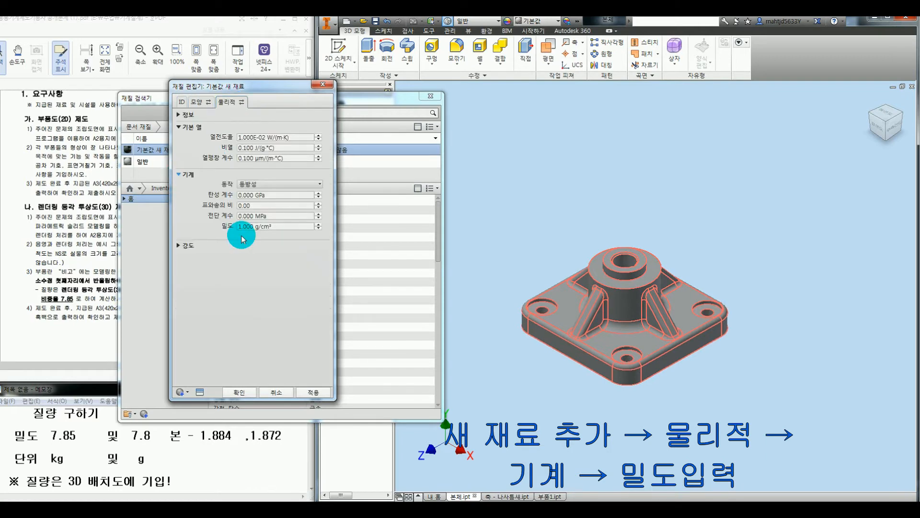
pyautogui.click(248, 206)
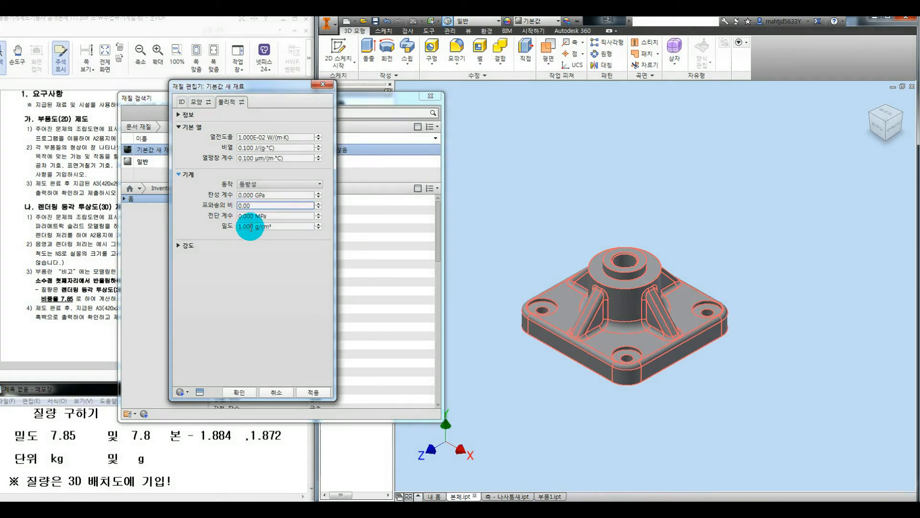
pyautogui.click(243, 226)
pyautogui.click(240, 226)
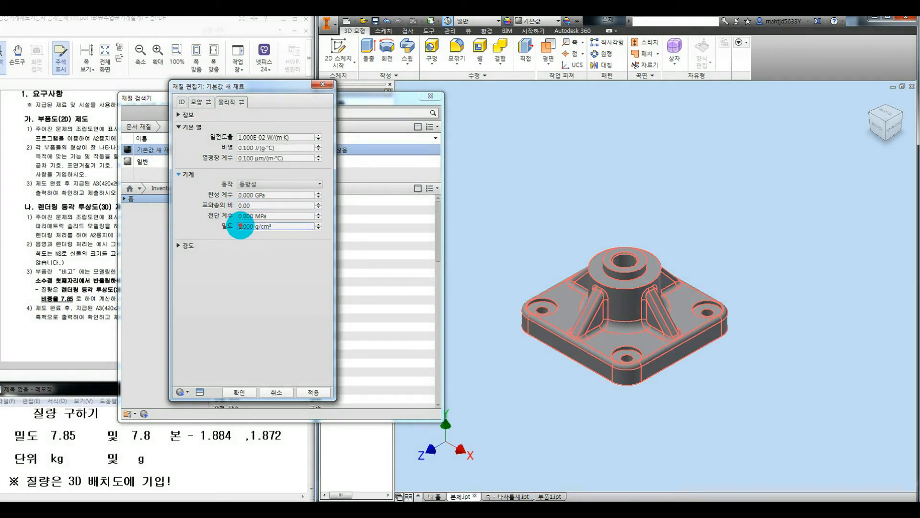
pyautogui.moveTo(240, 226); pyautogui.dragTo(278, 226)
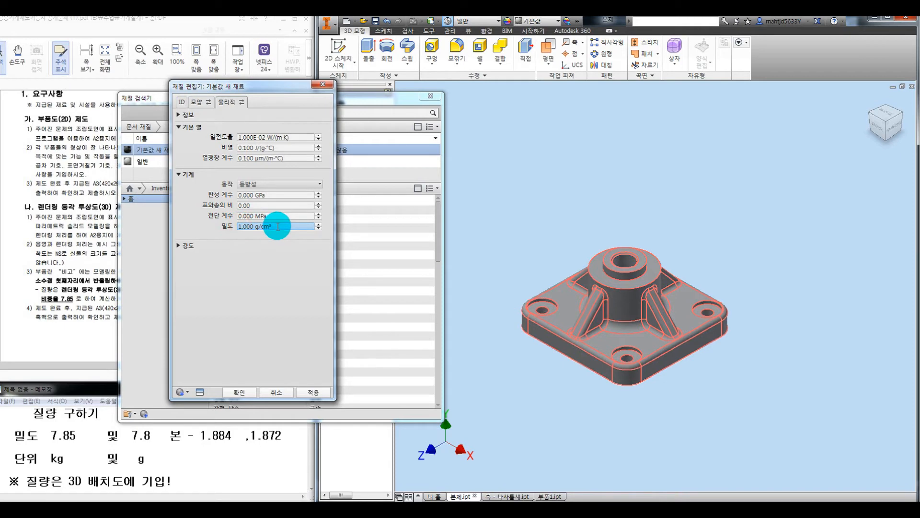
pyautogui.press('Delete')
pyautogui.write('8')
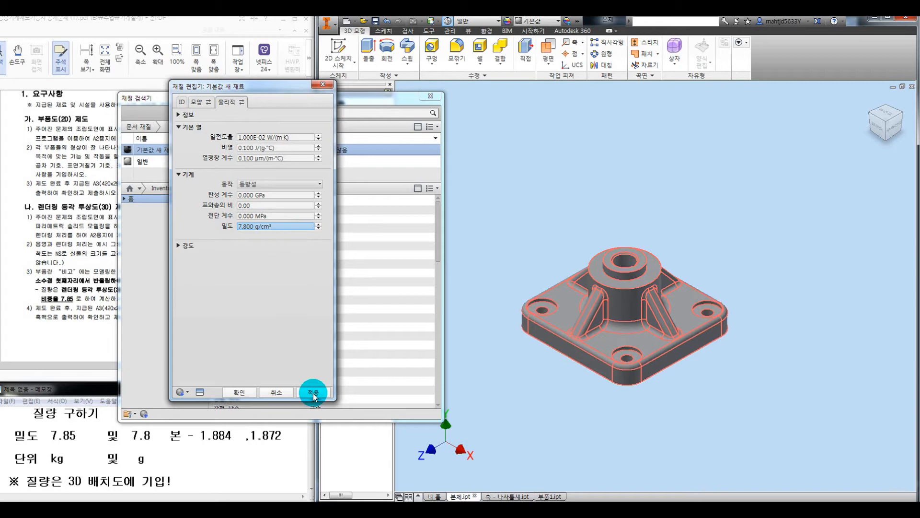
pyautogui.click(314, 395)
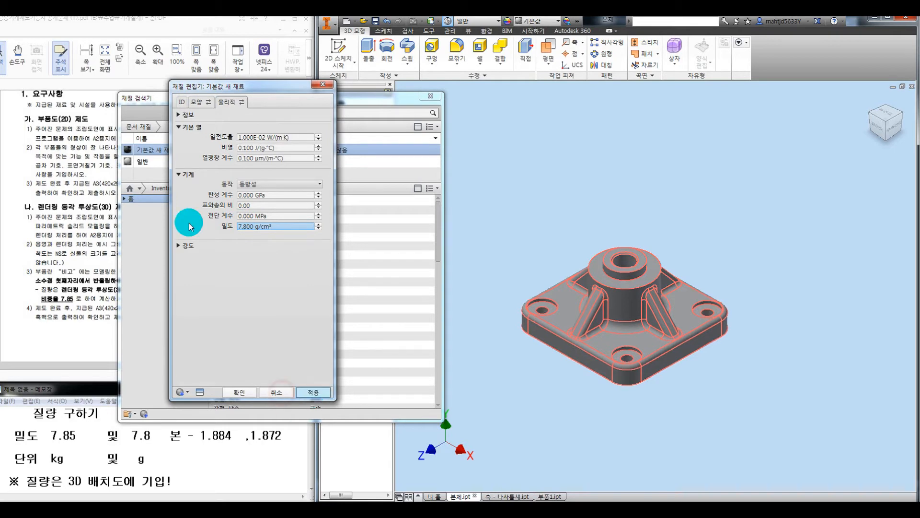
pyautogui.press('Escape')
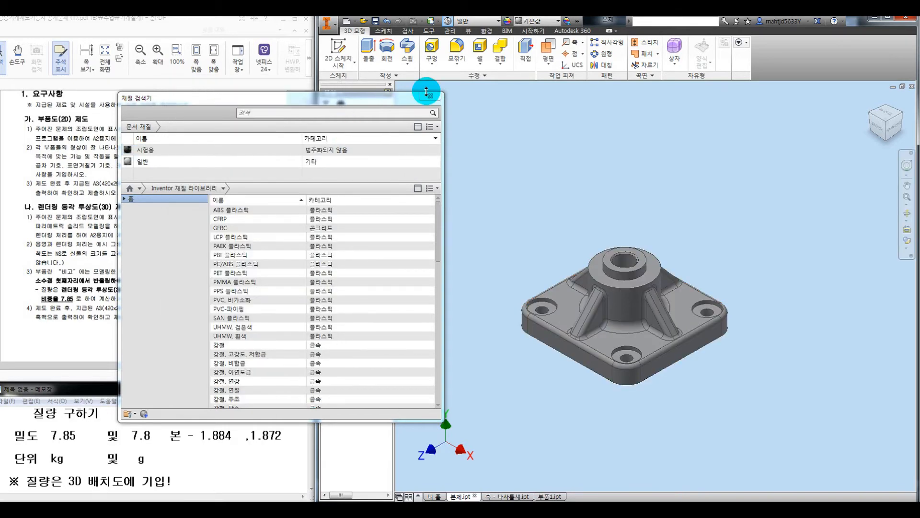
pyautogui.click(340, 115)
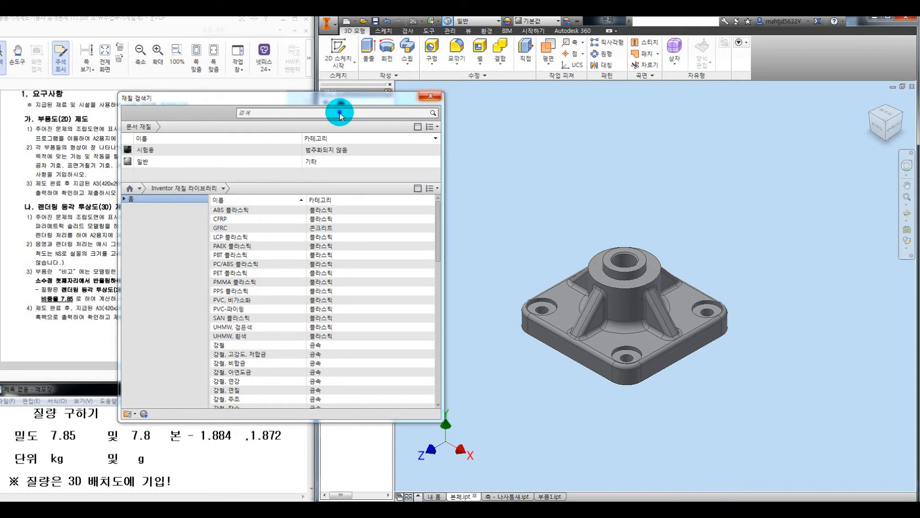
pyautogui.press('Escape')
# Preview the 본체 part's physical iProperties with the 시험용 material selected.
pyautogui.rightClick(340, 115)
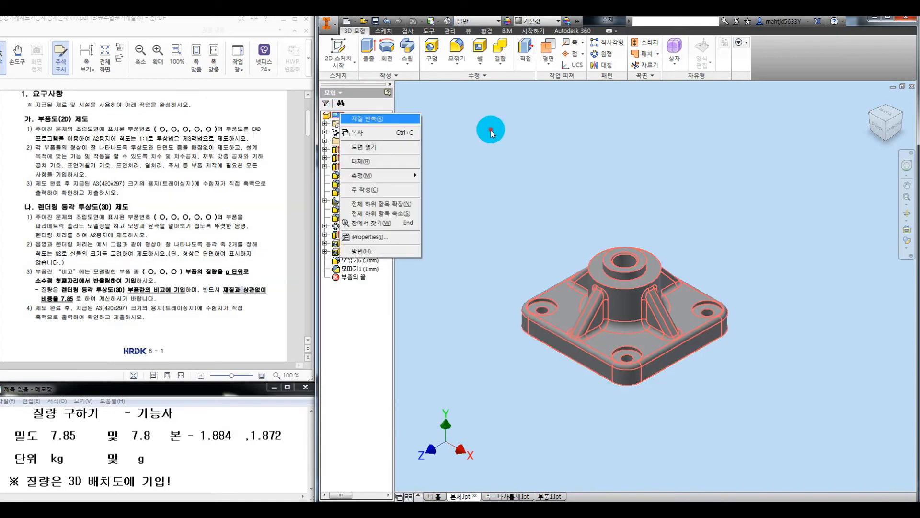
pyautogui.click(369, 236)
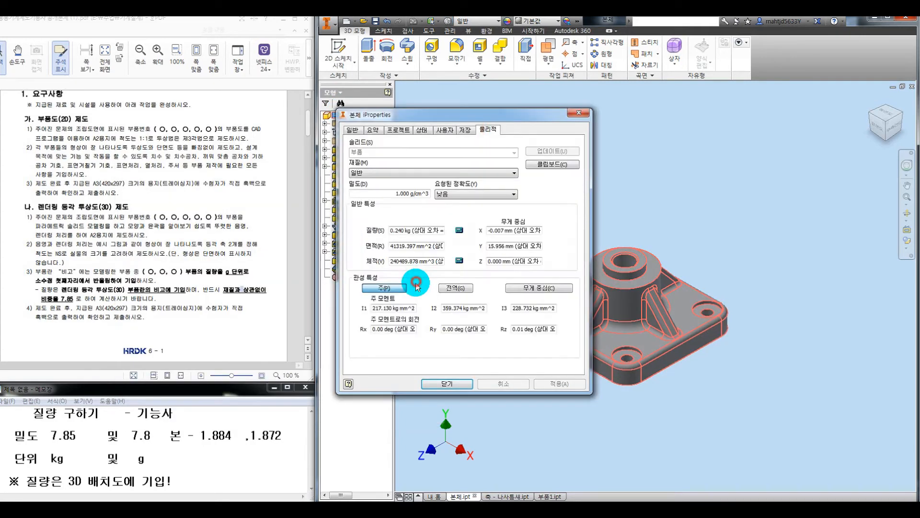
pyautogui.hotkey('alt', 'Down')
pyautogui.scroll(2, 378, 276)
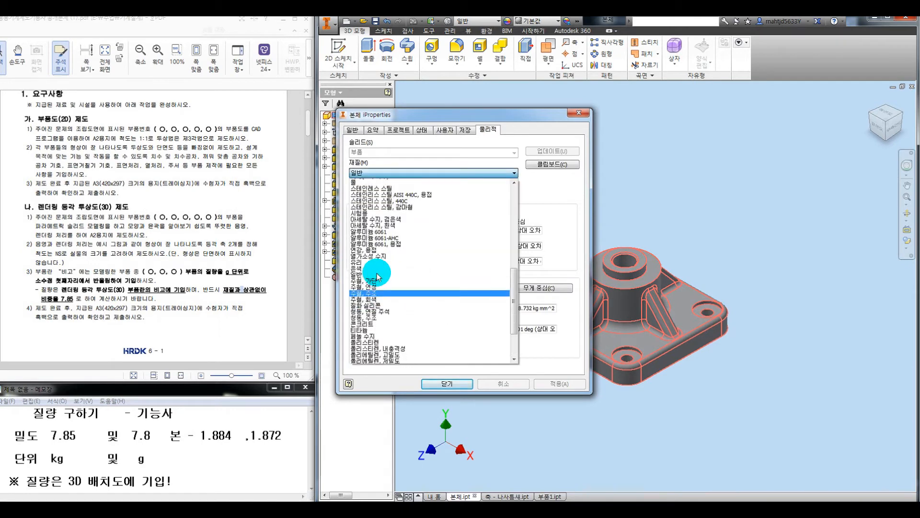
pyautogui.scroll(3, 378, 276)
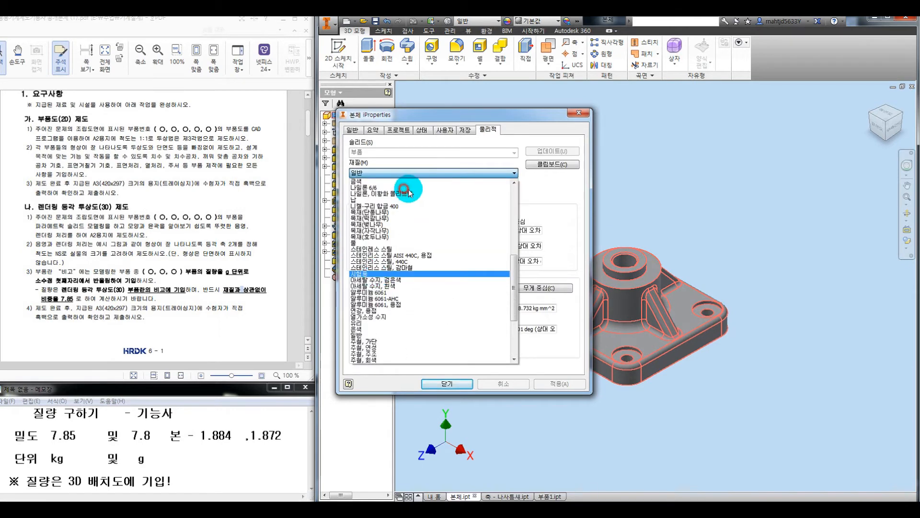
pyautogui.press('Return')
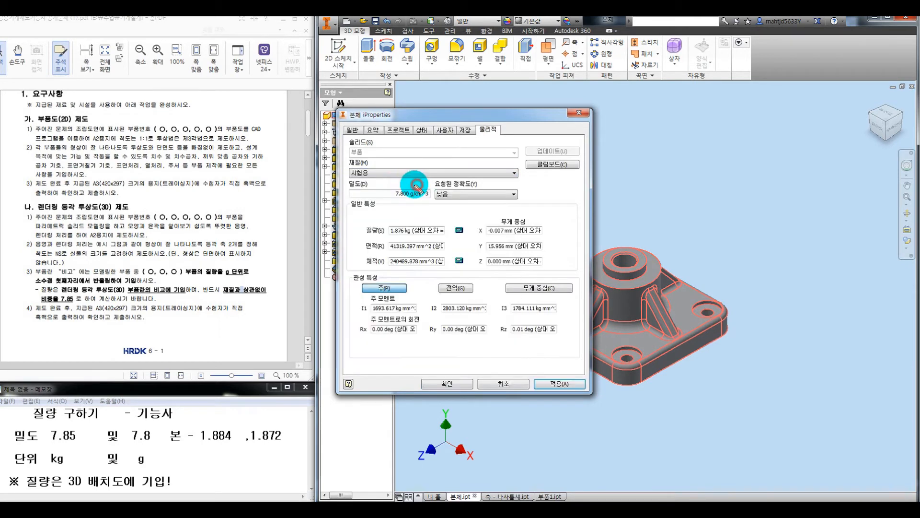
# Compare the mass given for 시험용 with the density 7.8 result in the notes, then close the iProperties without applying.
pyautogui.moveTo(416, 186); pyautogui.dragTo(425, 191)
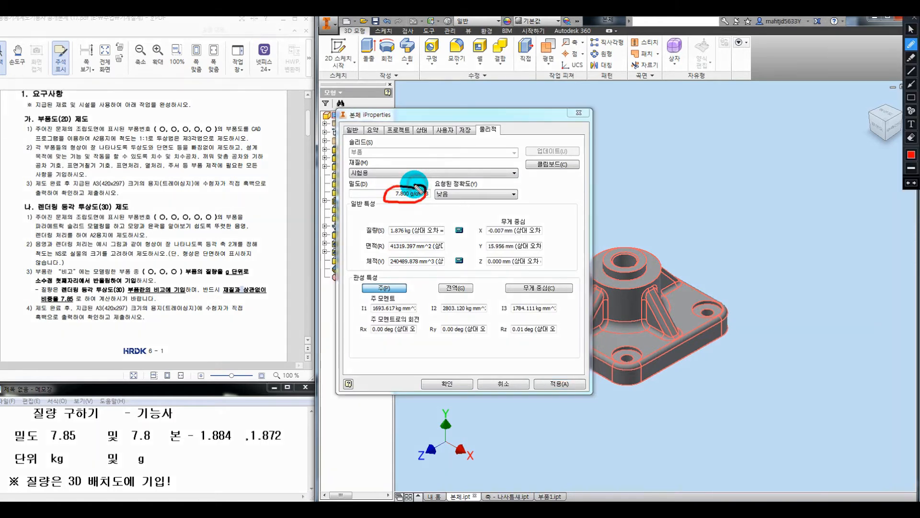
pyautogui.click(391, 235)
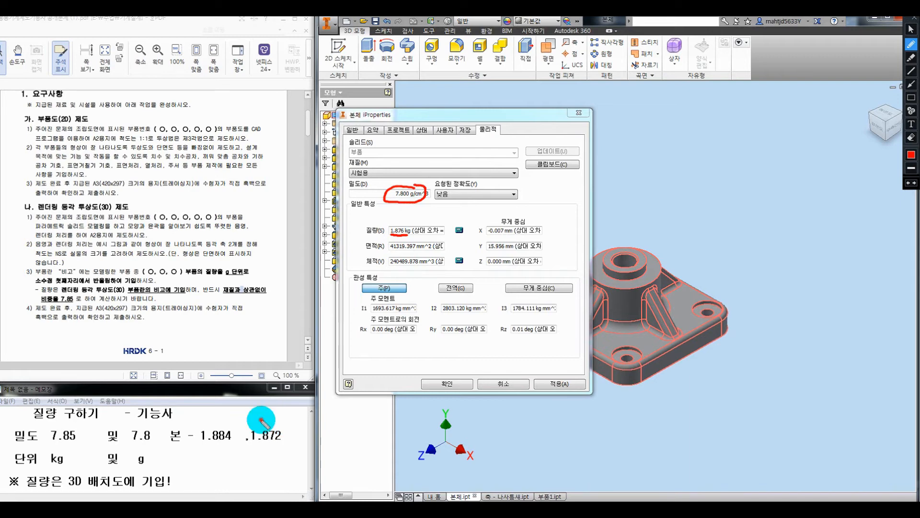
pyautogui.moveTo(271, 416); pyautogui.dragTo(276, 418)
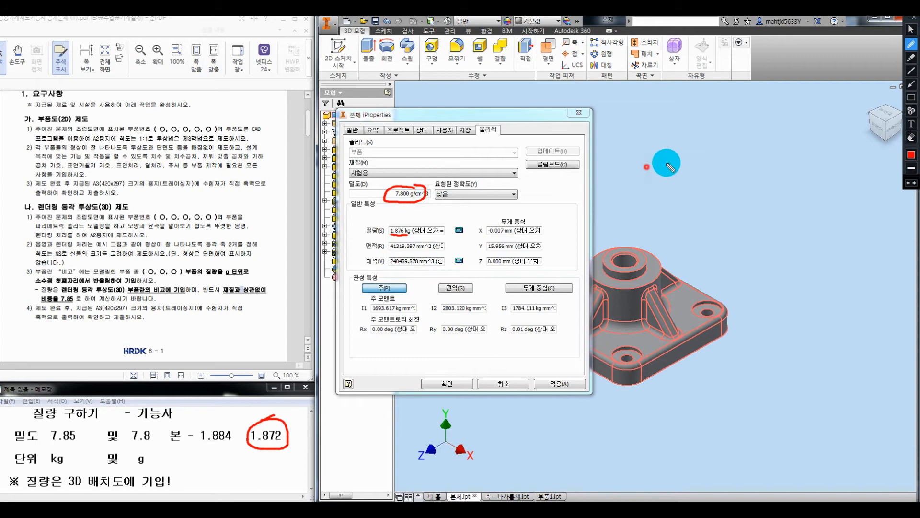
pyautogui.moveTo(661, 132)
pyautogui.mouseDown()
pyautogui.moveTo(661, 162)
pyautogui.moveTo(678, 161)
pyautogui.mouseUp()
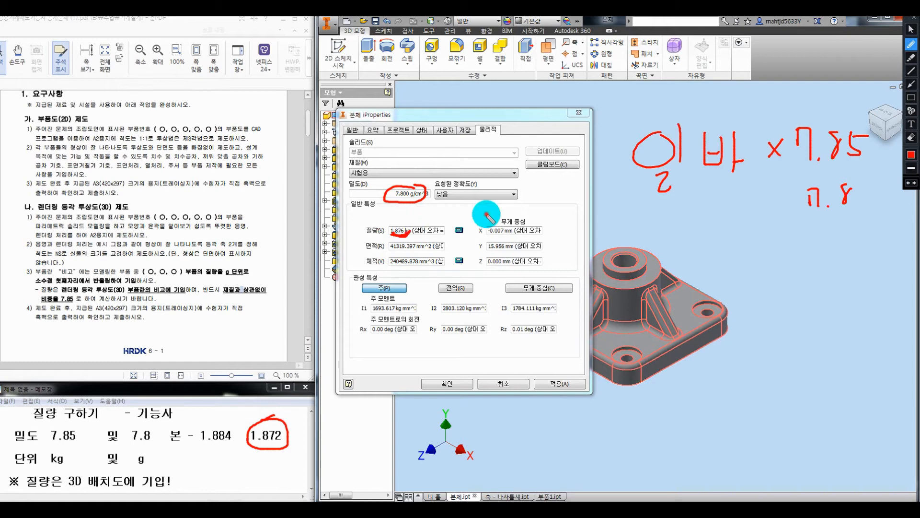
pyautogui.moveTo(486, 214); pyautogui.dragTo(486, 231)
pyautogui.moveTo(504, 221); pyautogui.dragTo(514, 216)
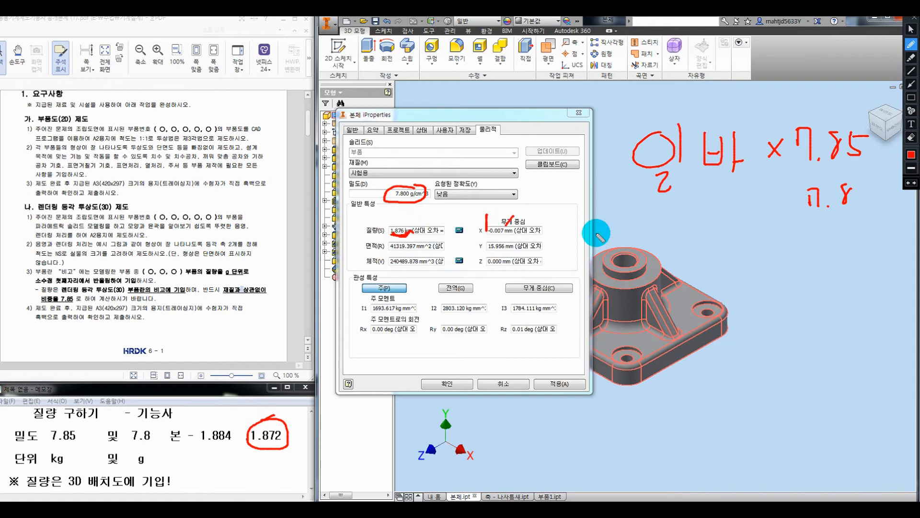
pyautogui.moveTo(506, 224); pyautogui.dragTo(515, 216)
pyautogui.moveTo(527, 221); pyautogui.dragTo(543, 229)
pyautogui.moveTo(561, 206); pyautogui.dragTo(555, 223)
pyautogui.moveTo(606, 202); pyautogui.dragTo(662, 240)
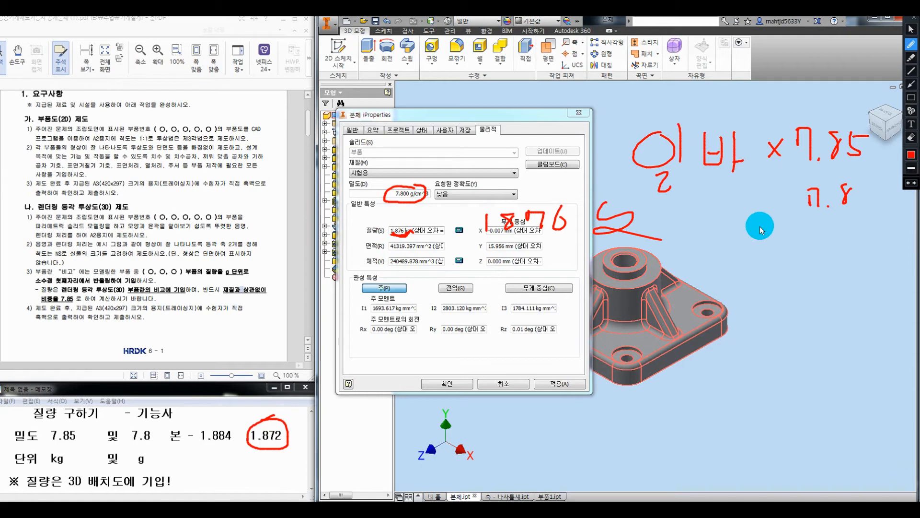
pyautogui.press('Escape')
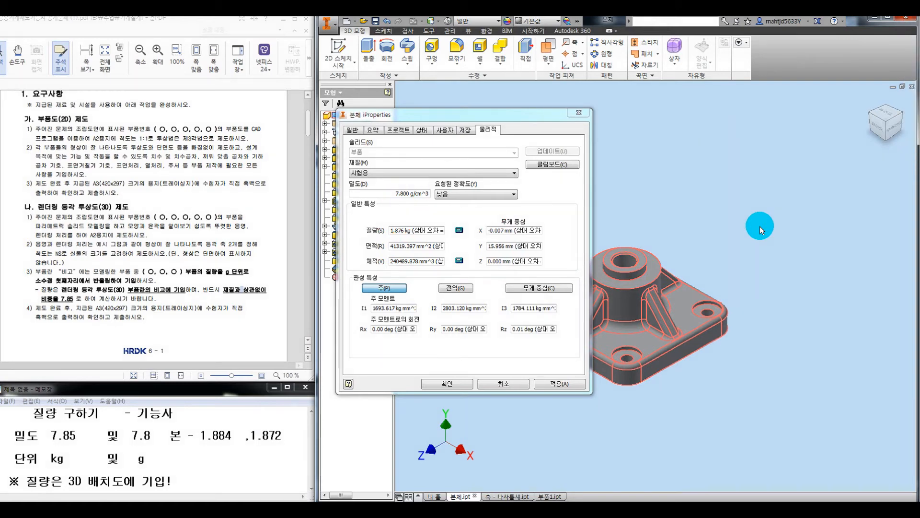
pyautogui.hotkey('ctrl', 'F2')
pyautogui.moveTo(714, 238)
pyautogui.mouseDown()
pyautogui.moveTo(723, 267)
pyautogui.moveTo(746, 274)
pyautogui.mouseUp()
pyautogui.moveTo(619, 224)
pyautogui.mouseDown()
pyautogui.moveTo(619, 189)
pyautogui.moveTo(625, 230)
pyautogui.mouseUp()
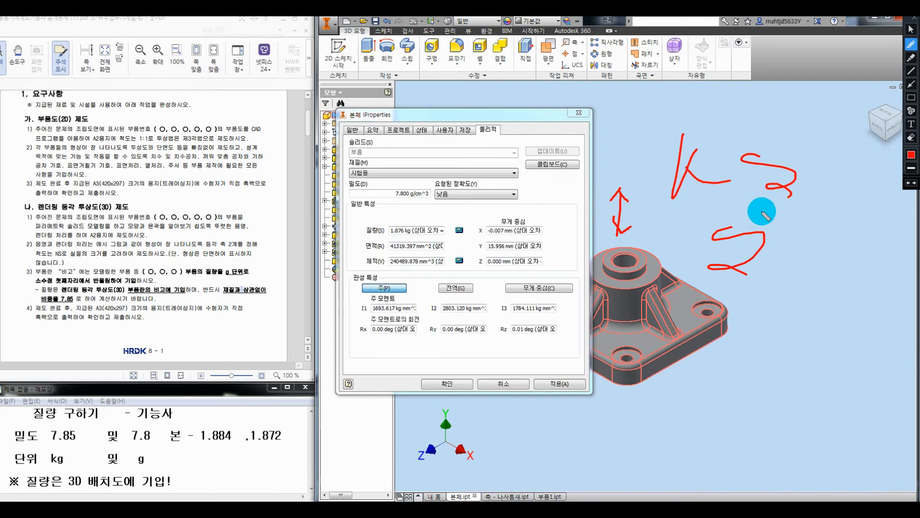
pyautogui.press('Escape')
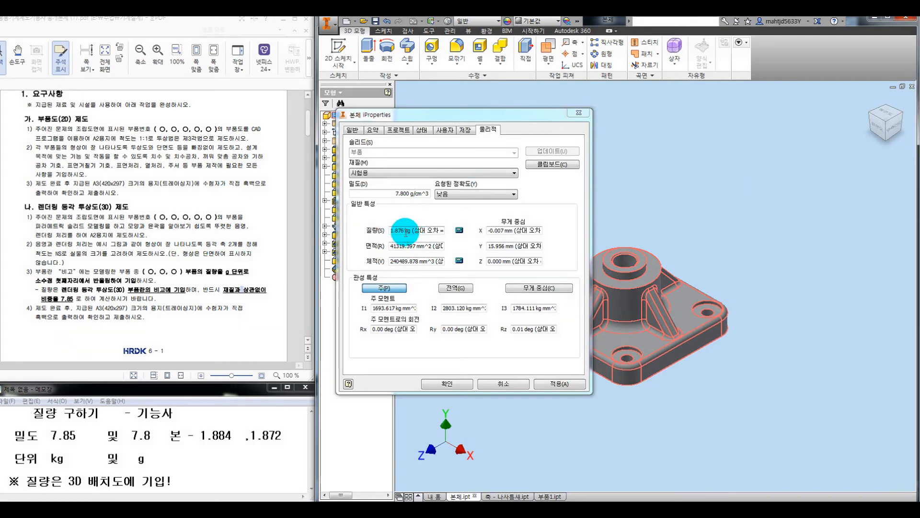
pyautogui.click(577, 114)
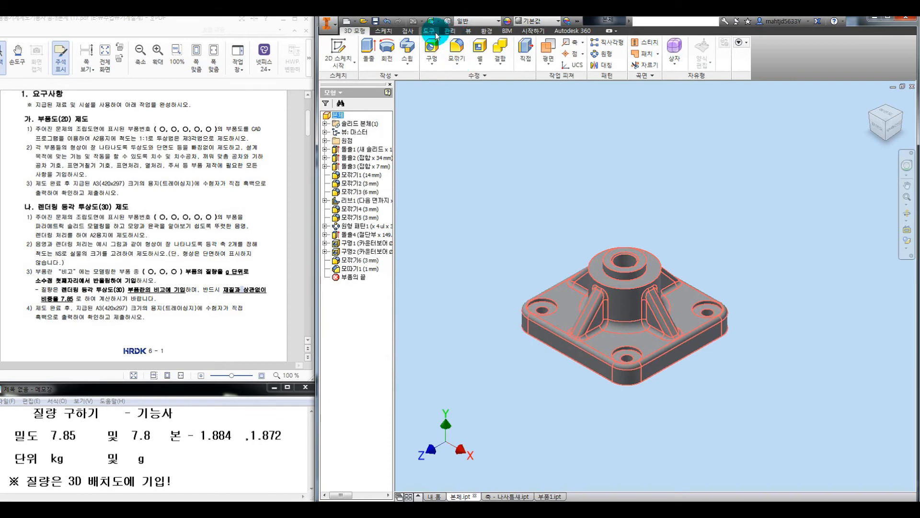
# Open the 본체 part's document settings at the unit options.
pyautogui.click(430, 32)
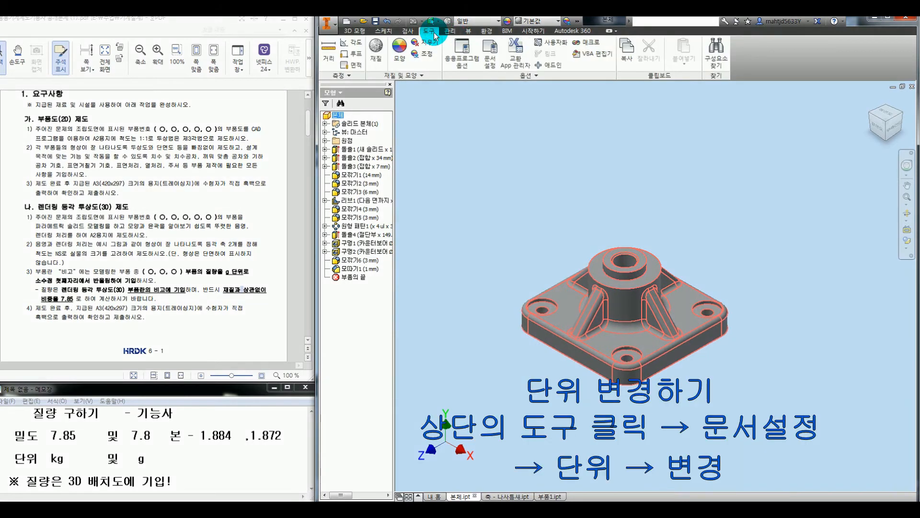
pyautogui.hotkey('ctrl', '2')
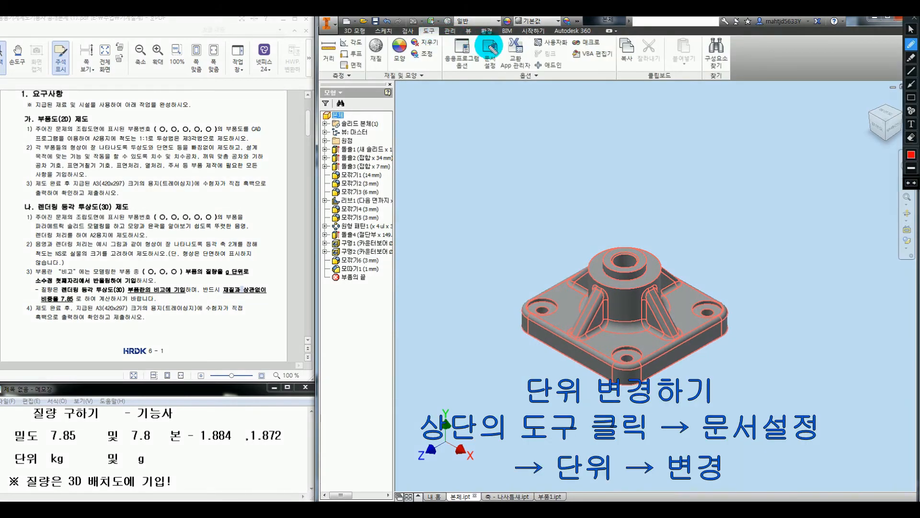
pyautogui.moveTo(509, 35)
pyautogui.mouseDown()
pyautogui.moveTo(504, 78)
pyautogui.moveTo(506, 45)
pyautogui.mouseUp()
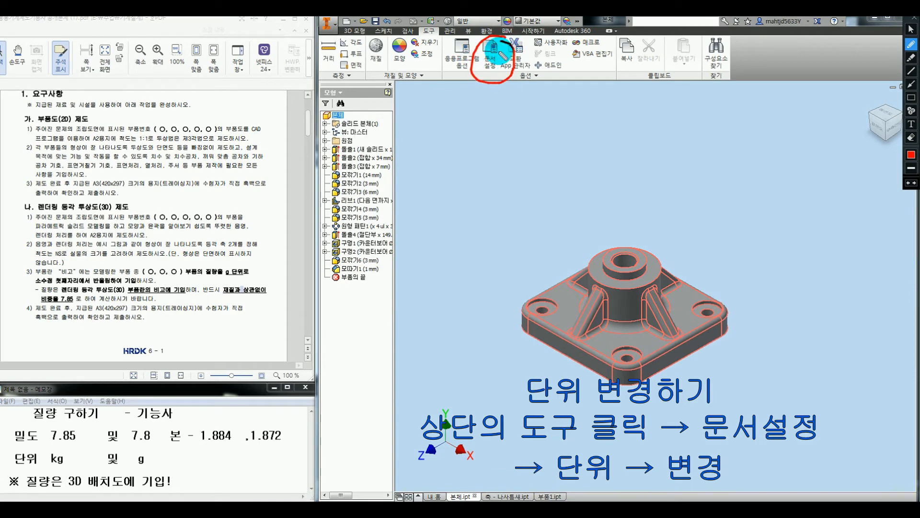
pyautogui.hotkey('ctrl', '2')
pyautogui.click(489, 56)
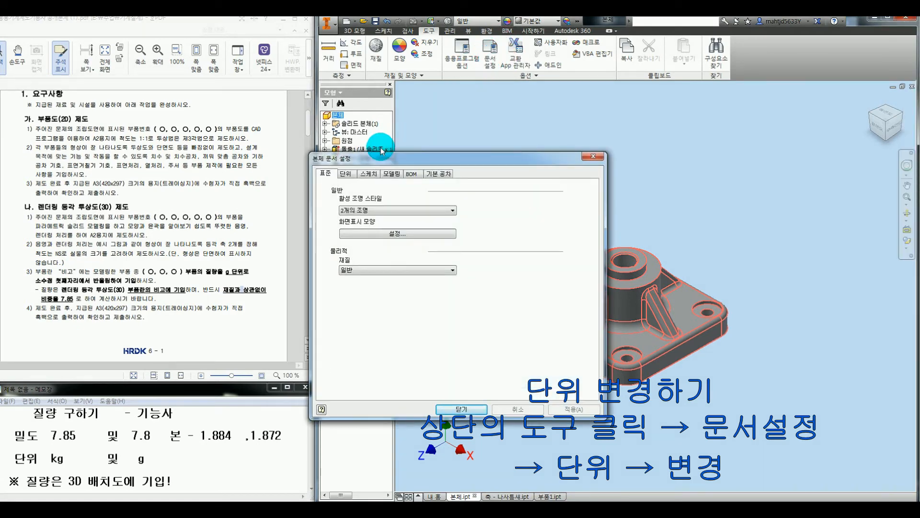
pyautogui.click(347, 176)
pyautogui.moveTo(390, 156); pyautogui.dragTo(406, 91)
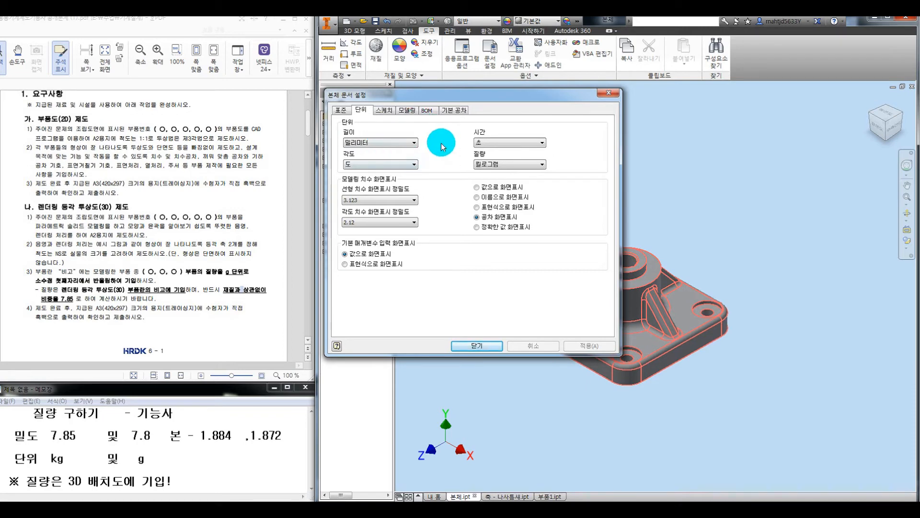
# Try inches (인치) as the length unit and pounds (파운드) as the mass unit in the document settings.
pyautogui.click(405, 144)
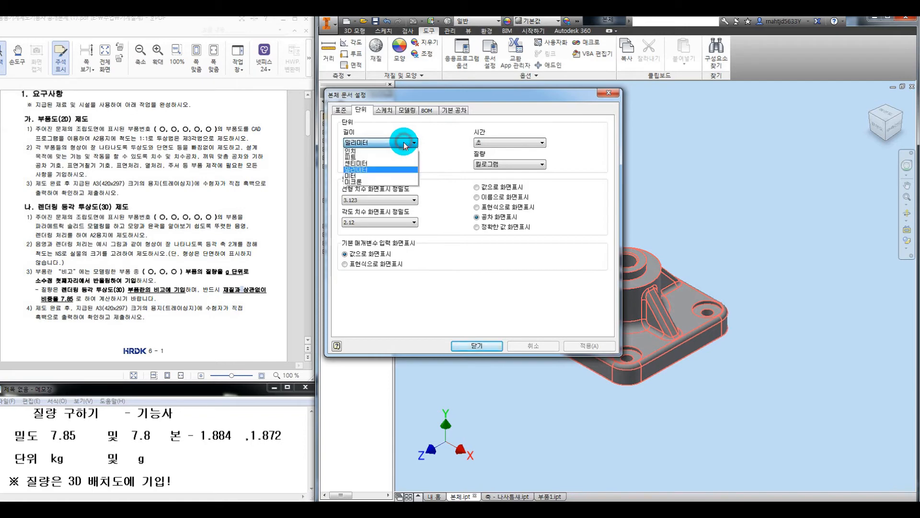
pyautogui.click(350, 150)
pyautogui.click(506, 165)
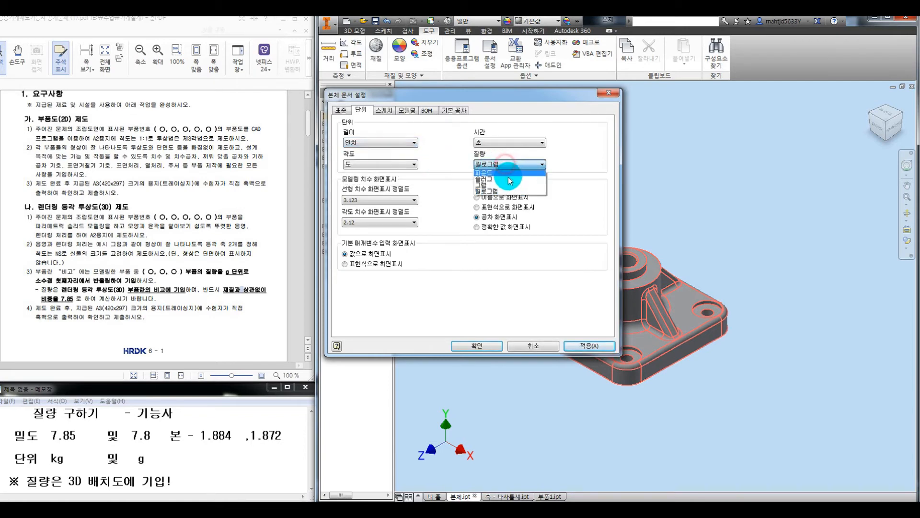
pyautogui.click(485, 173)
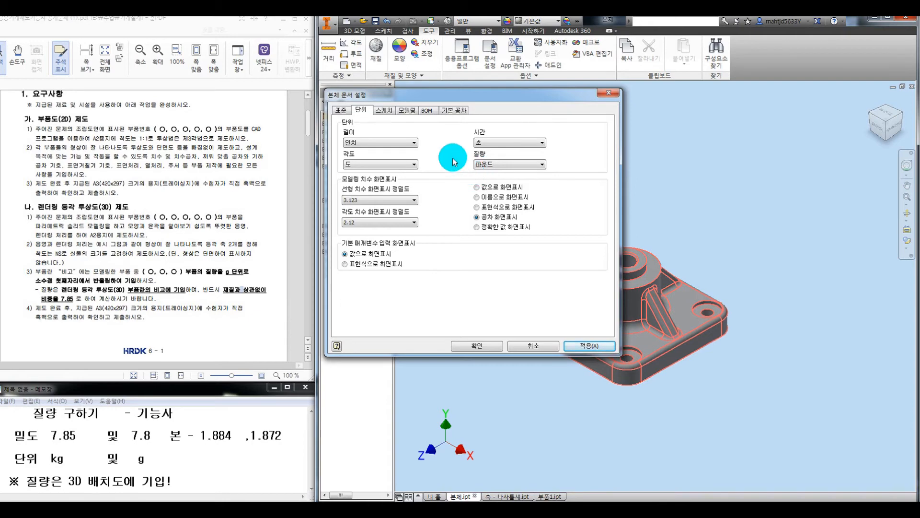
# Set the document's length unit to millimetres (밀리미터) and mass unit to grams (그램), apply and close the settings.
pyautogui.click(389, 143)
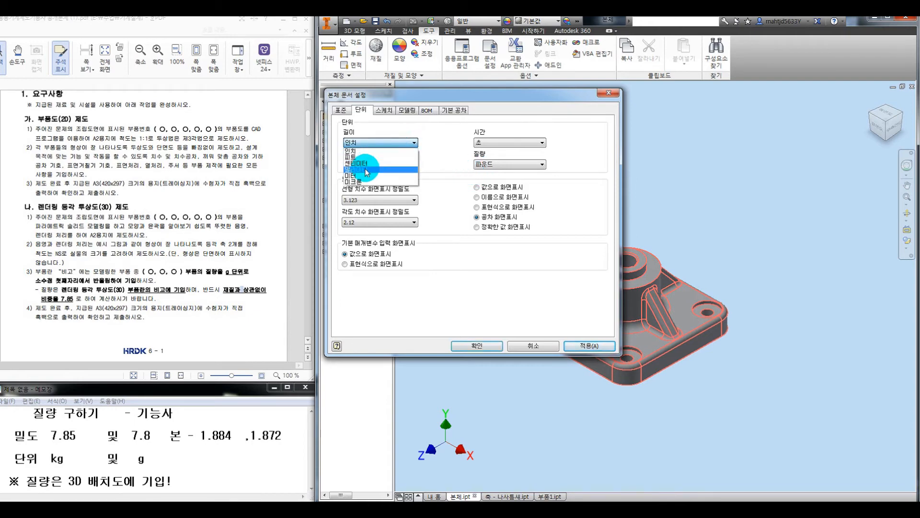
pyautogui.click(366, 171)
pyautogui.click(497, 166)
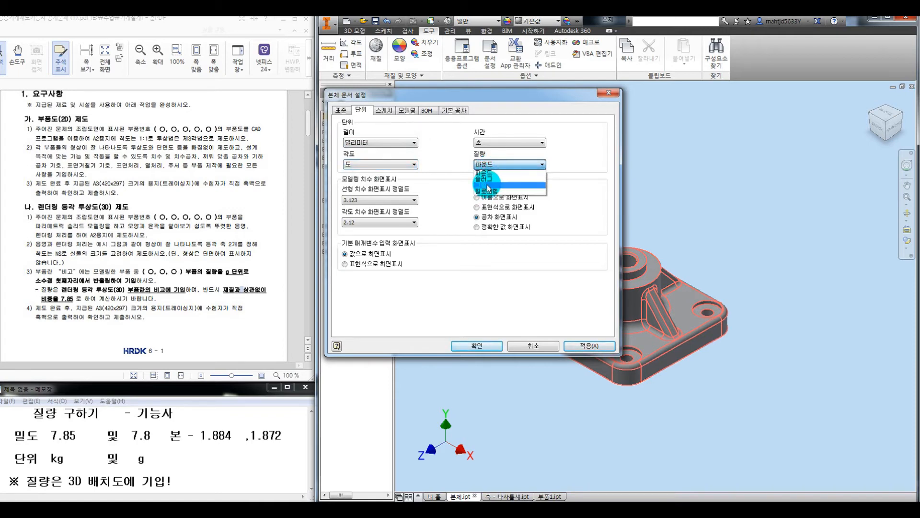
pyautogui.click(488, 186)
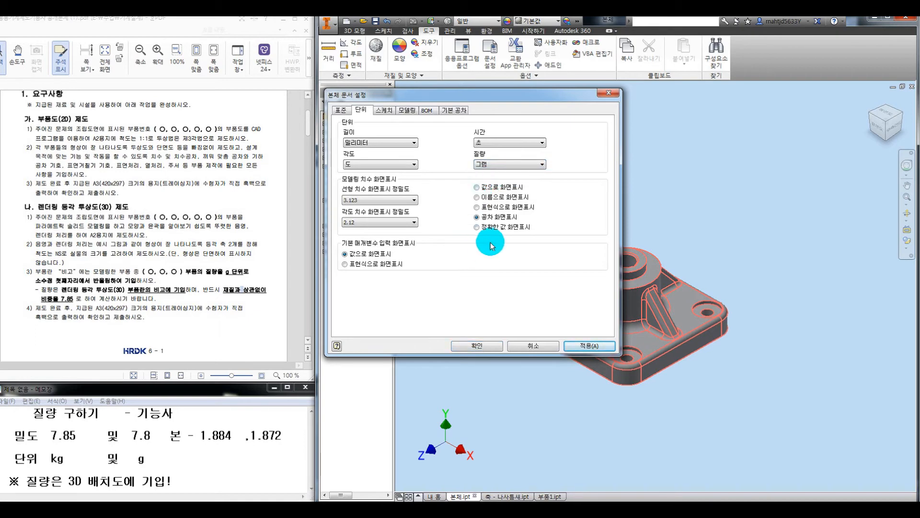
pyautogui.click(590, 346)
pyautogui.click(487, 350)
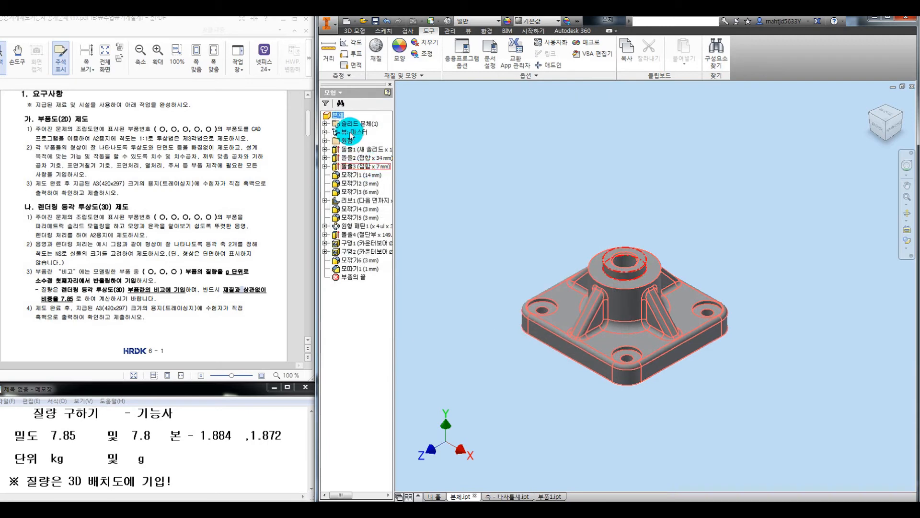
# Preview the 본체 part's physical iProperties in grams with the 시험용 material selected.
pyautogui.rightClick(340, 118)
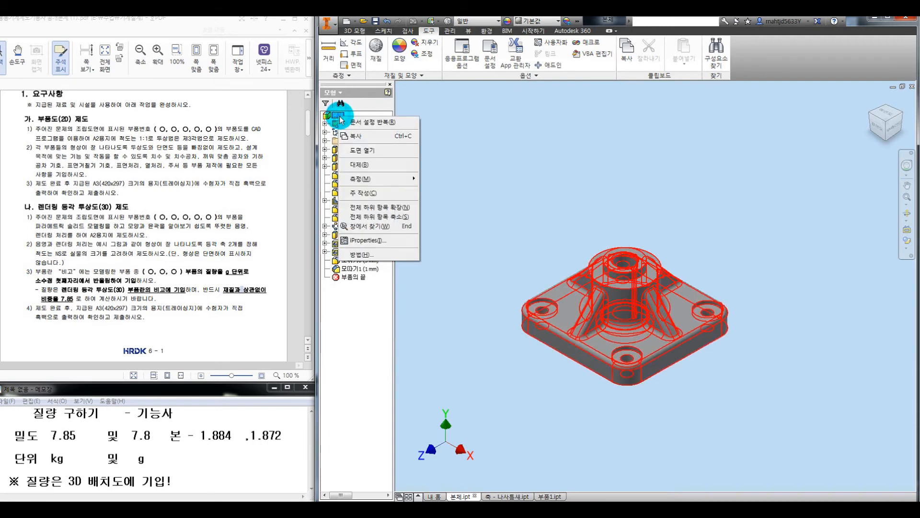
pyautogui.click(371, 241)
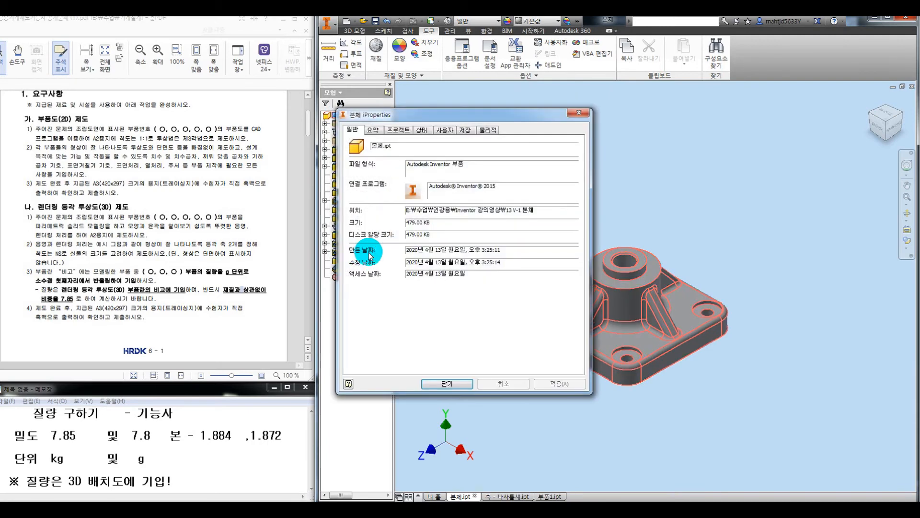
pyautogui.click(488, 129)
pyautogui.click(421, 168)
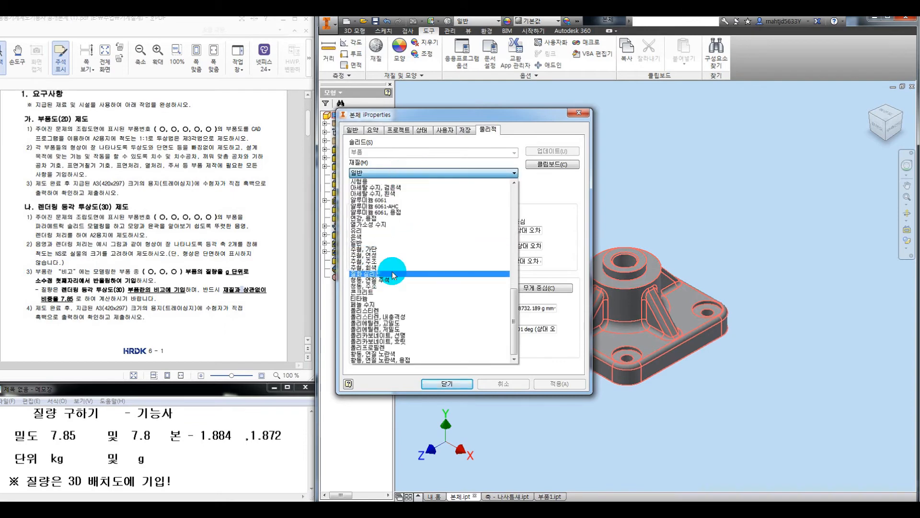
pyautogui.scroll(2, 392, 274)
pyautogui.click(361, 224)
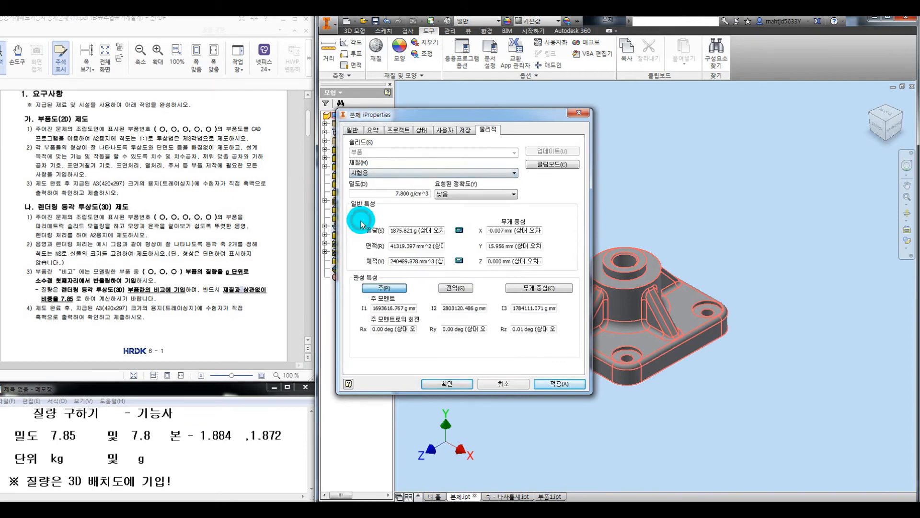
# Compare the 본체 part's mass in grams with the density 7.8 result in the notes, then close the iProperties.
pyautogui.moveTo(390, 194); pyautogui.dragTo(415, 193)
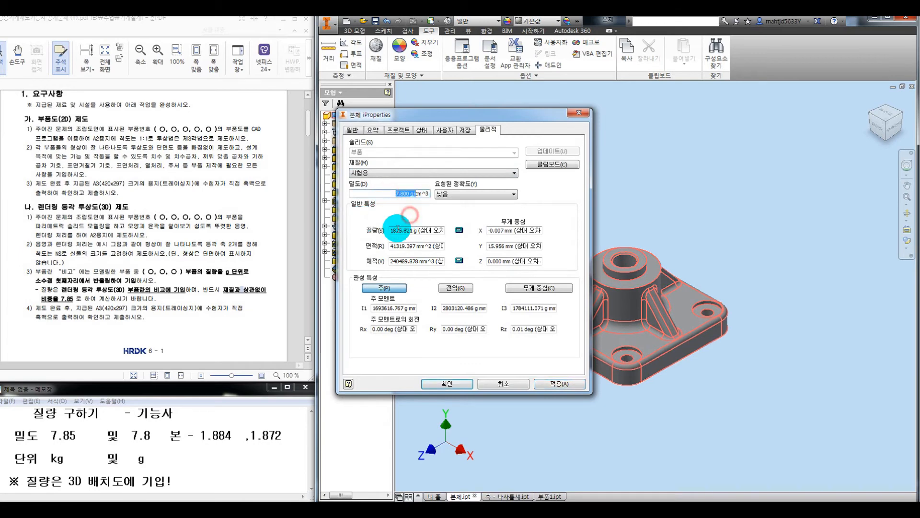
pyautogui.moveTo(390, 229); pyautogui.dragTo(402, 230)
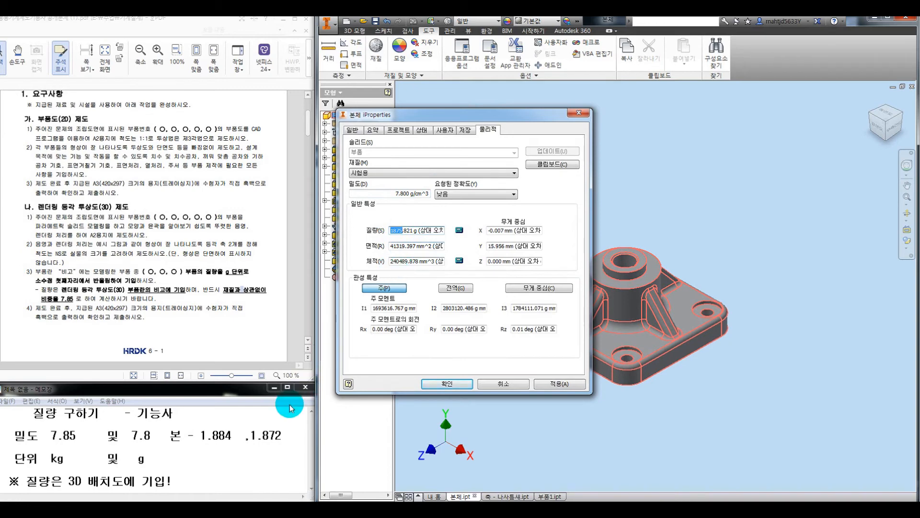
pyautogui.moveTo(248, 437); pyautogui.dragTo(281, 435)
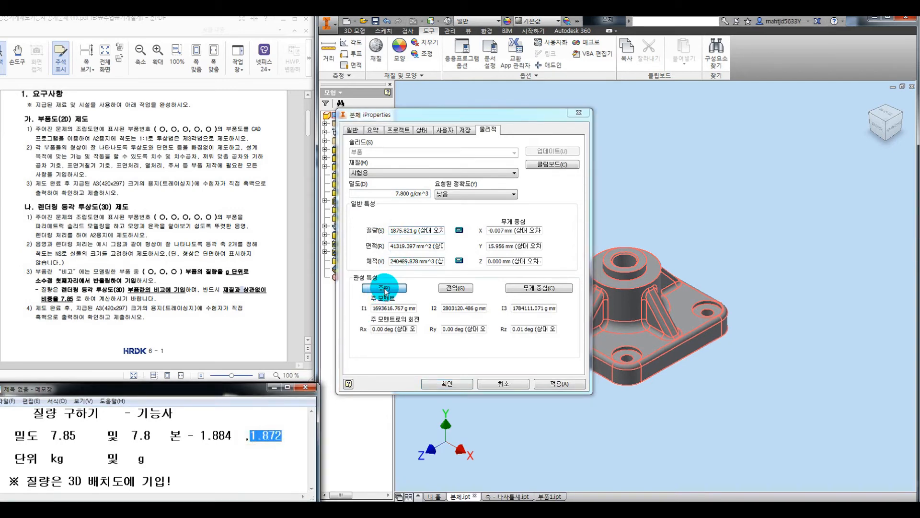
pyautogui.doubleClick(405, 230)
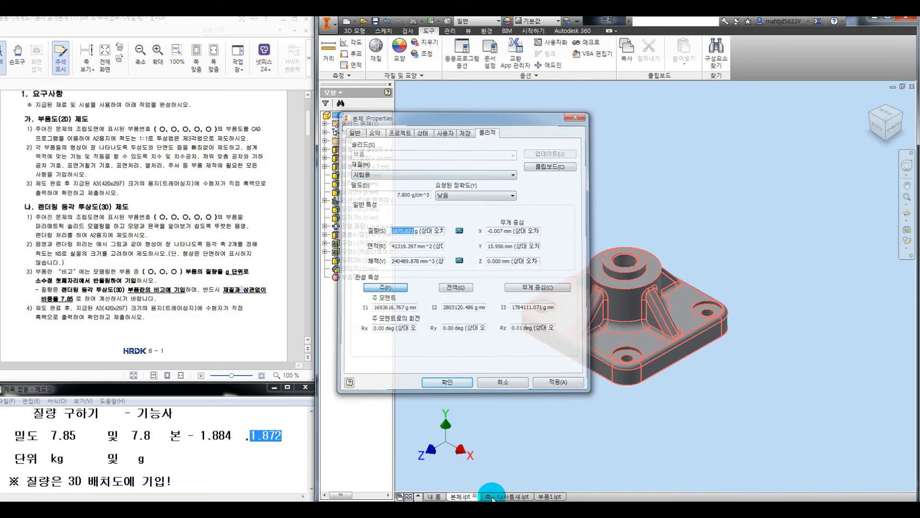
# Switch to the 축 part and open its iProperties at the physical properties.
pyautogui.click(497, 497)
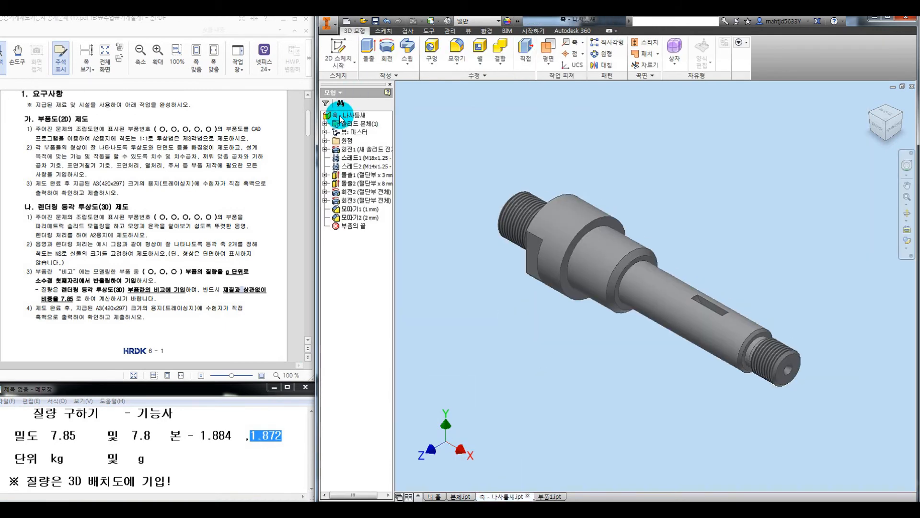
pyautogui.rightClick(338, 115)
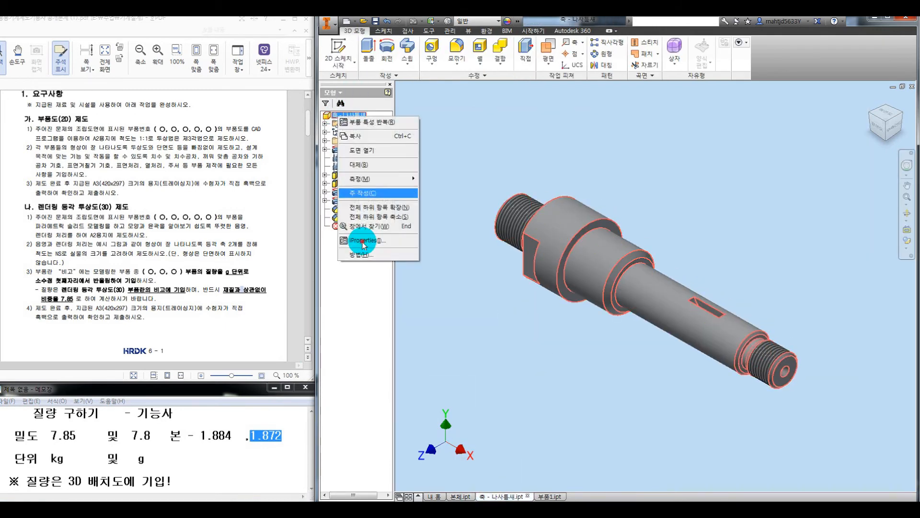
pyautogui.click(363, 241)
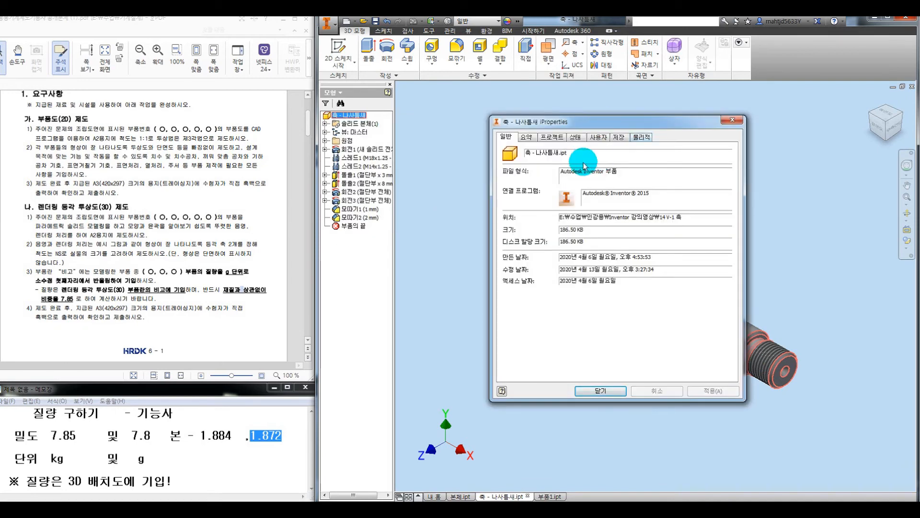
# Select 강철, 연강 as the 축 part's material to calculate its mass at density 7.85.
pyautogui.click(550, 181)
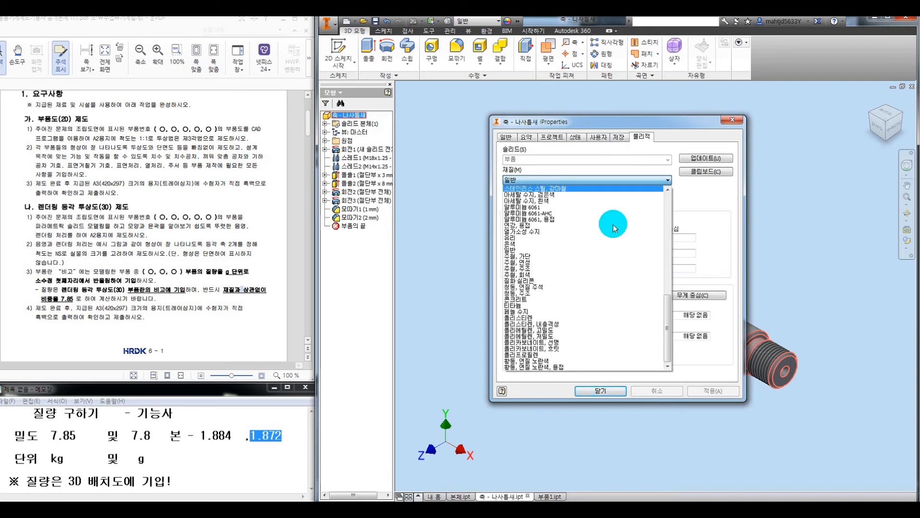
pyautogui.scroll(3, 609, 223)
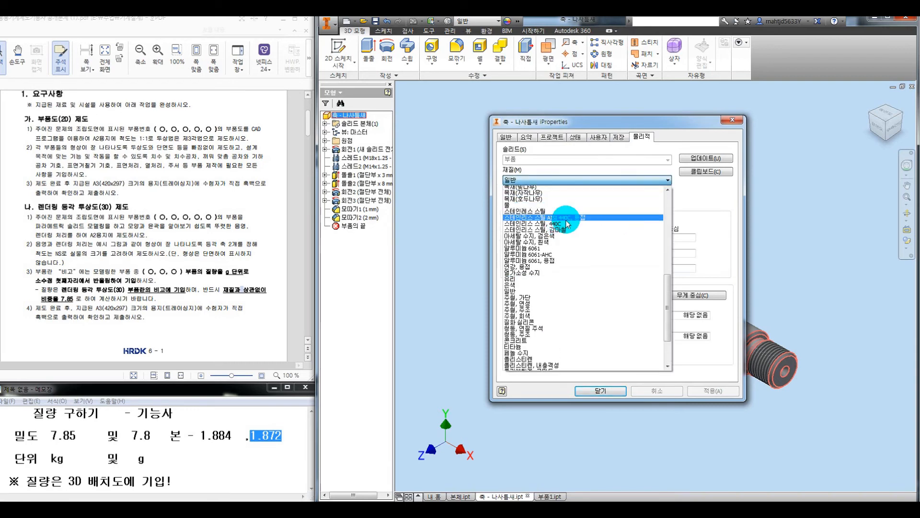
pyautogui.scroll(10, 566, 223)
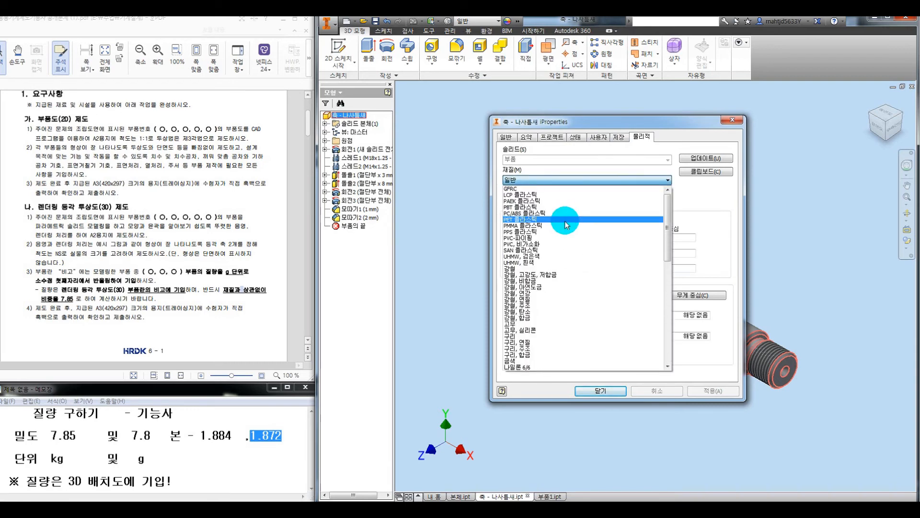
pyautogui.scroll(-7, 566, 224)
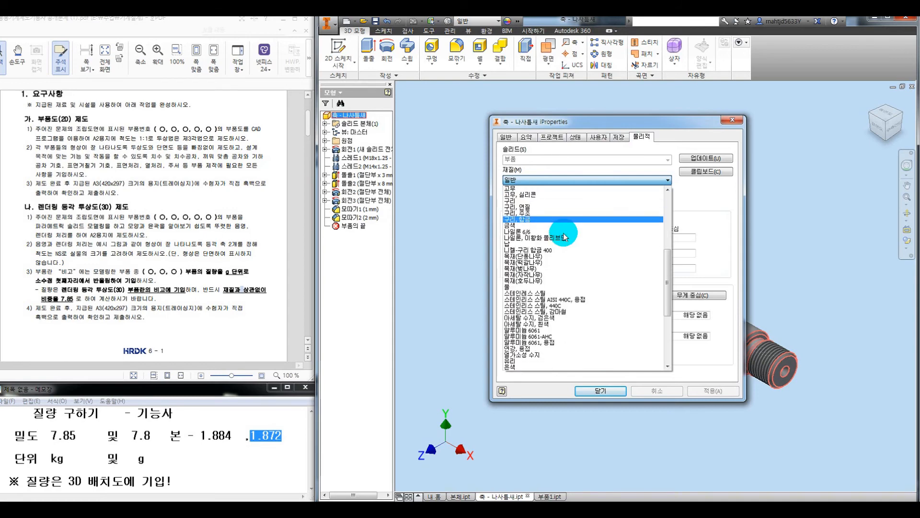
pyautogui.scroll(-6, 564, 236)
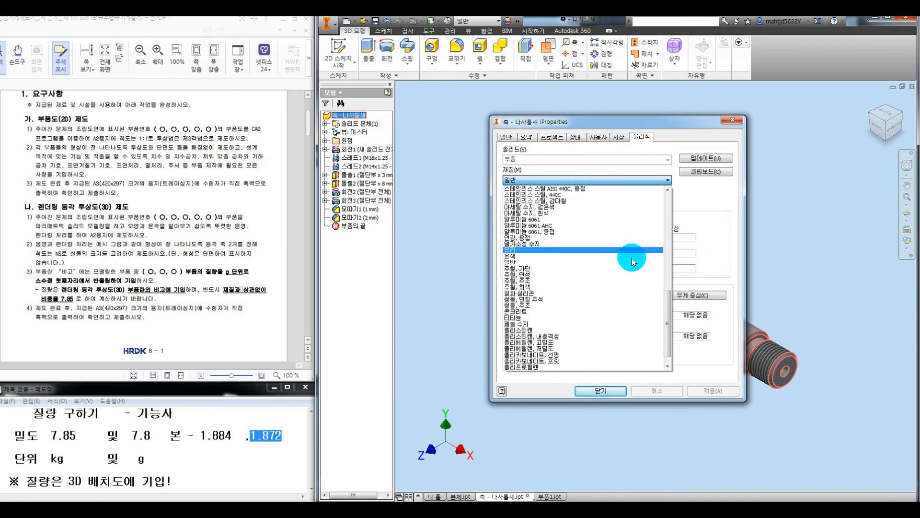
pyautogui.scroll(5, 551, 234)
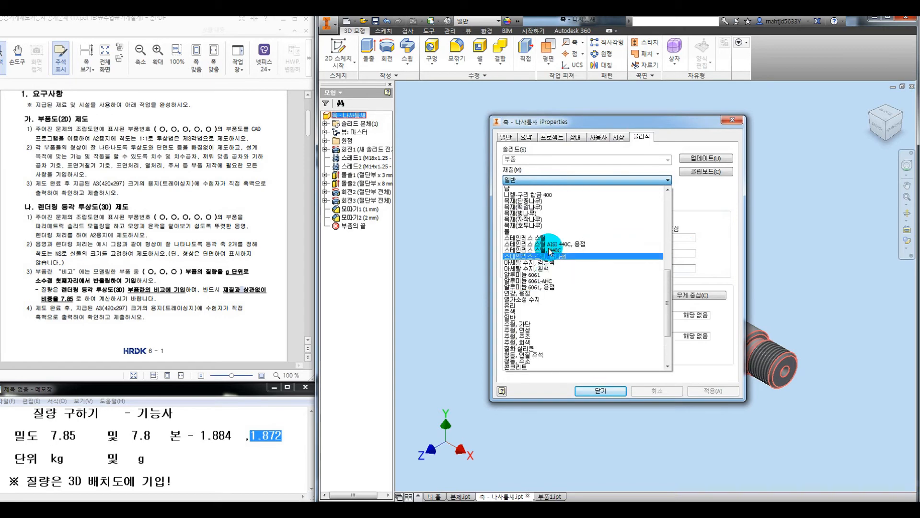
pyautogui.scroll(4, 518, 211)
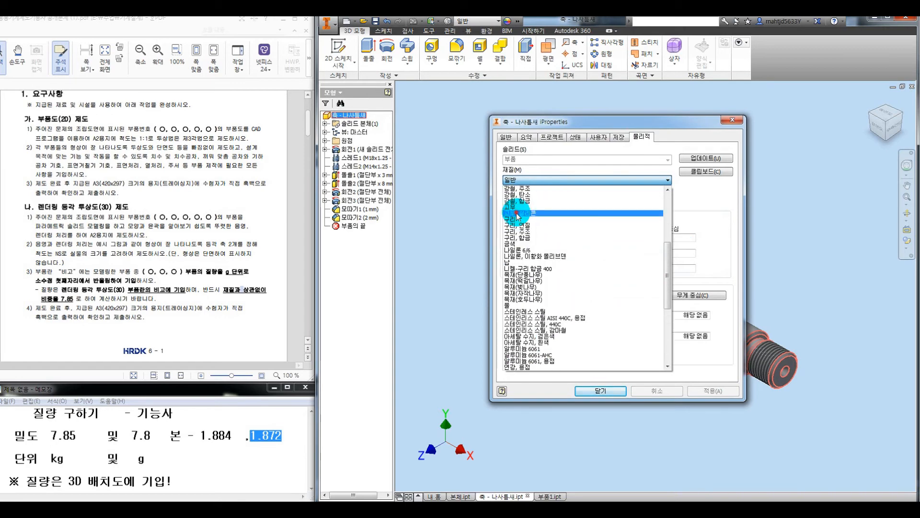
pyautogui.click(522, 196)
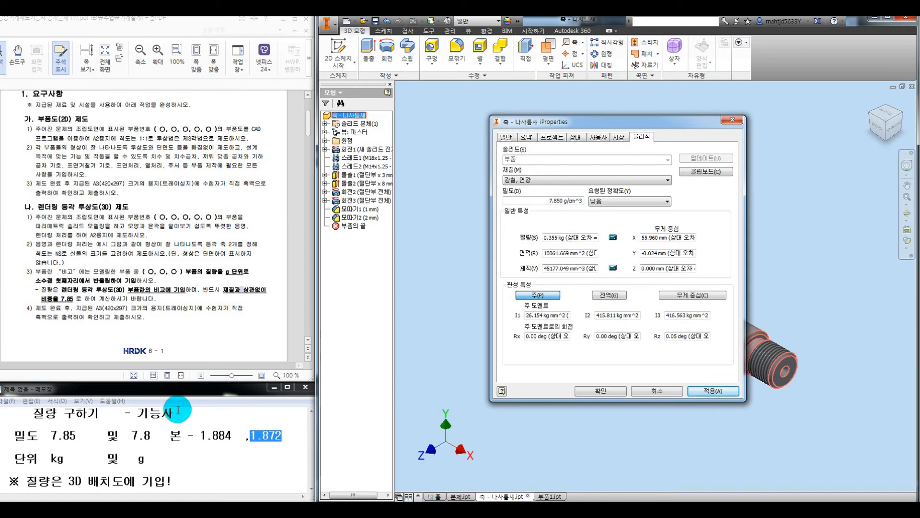
# Record "축 - 0.355" in the notes after the unit line and close the shaft's iProperties without applying.
pyautogui.click(215, 453)
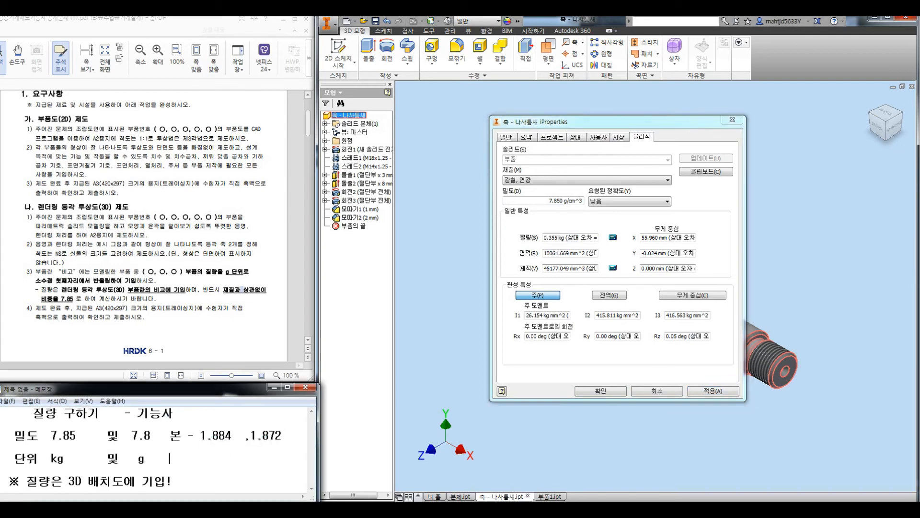
pyautogui.write('축 - 0.355')
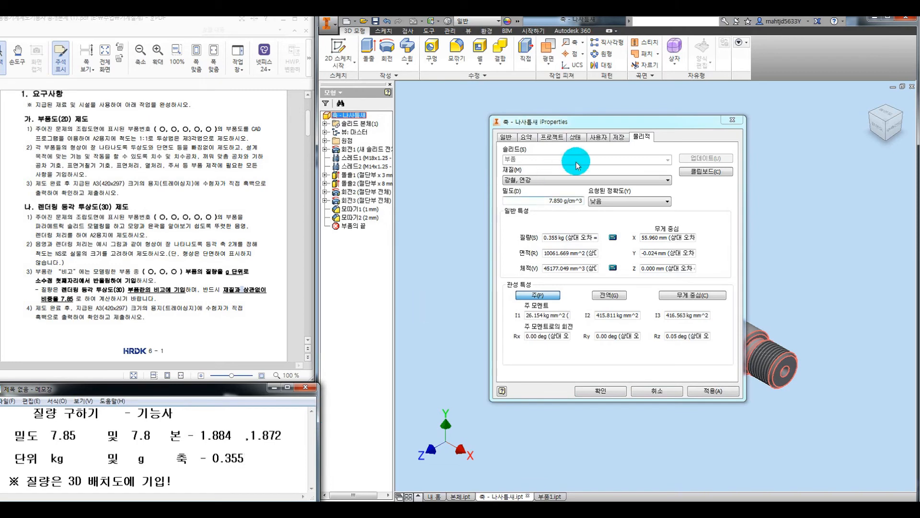
pyautogui.click(726, 119)
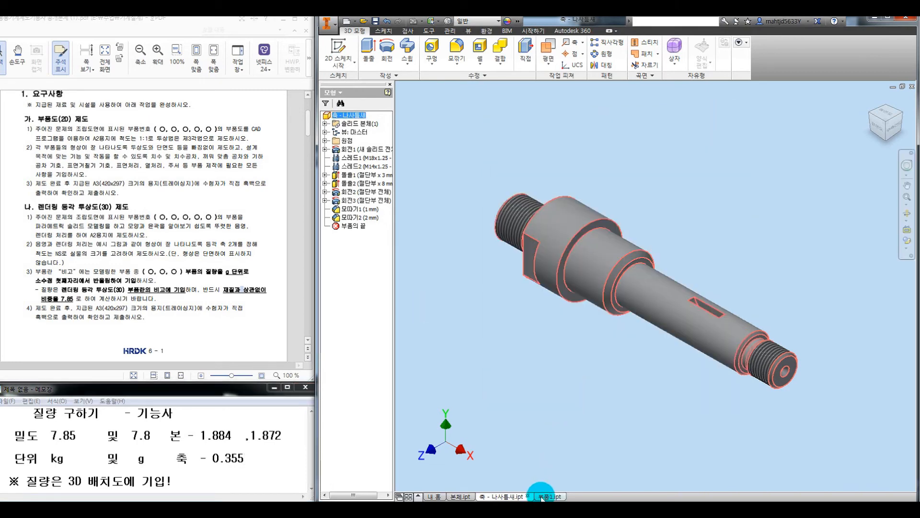
# Switch to the 부품1 part and open its iProperties at the physical properties.
pyautogui.click(540, 496)
pyautogui.click(345, 115)
pyautogui.rightClick(344, 116)
pyautogui.click(380, 243)
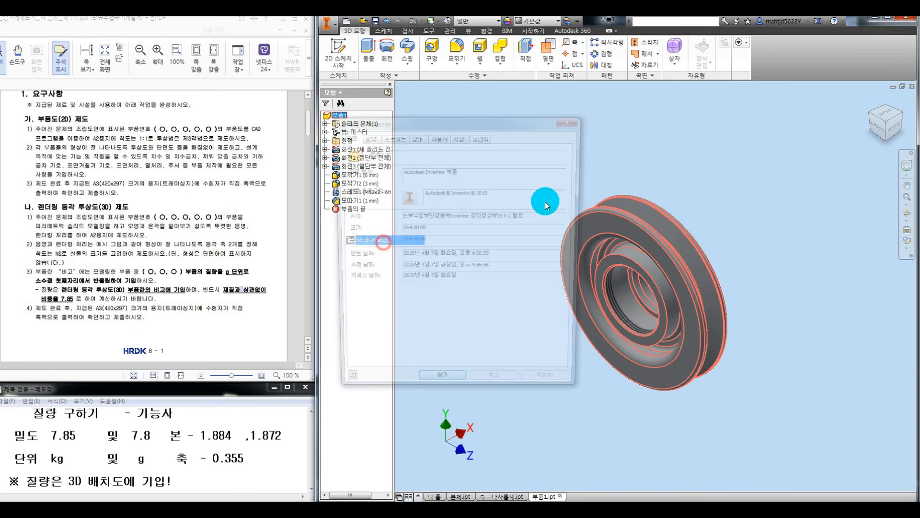
pyautogui.click(482, 136)
# Look through the material choices for 부품1, then update its physical properties with the 일반 material.
pyautogui.click(438, 179)
pyautogui.scroll(4, 401, 226)
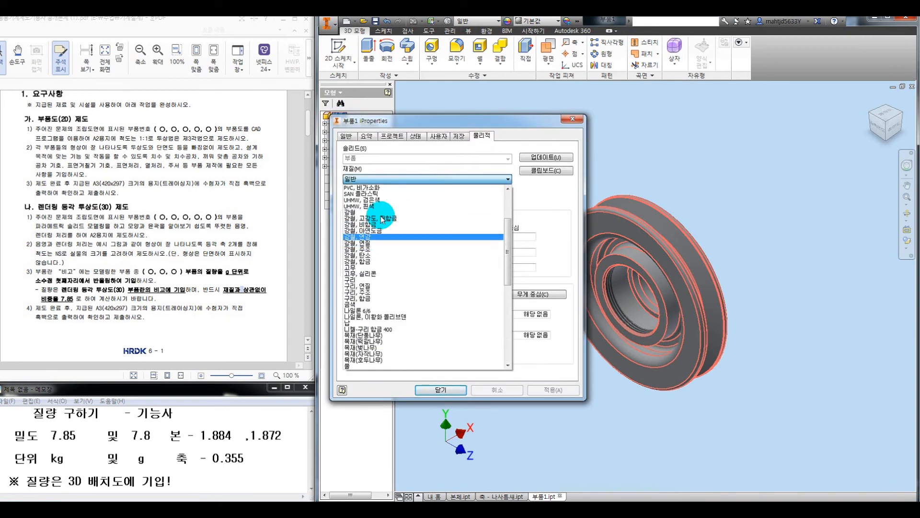
pyautogui.click(378, 182)
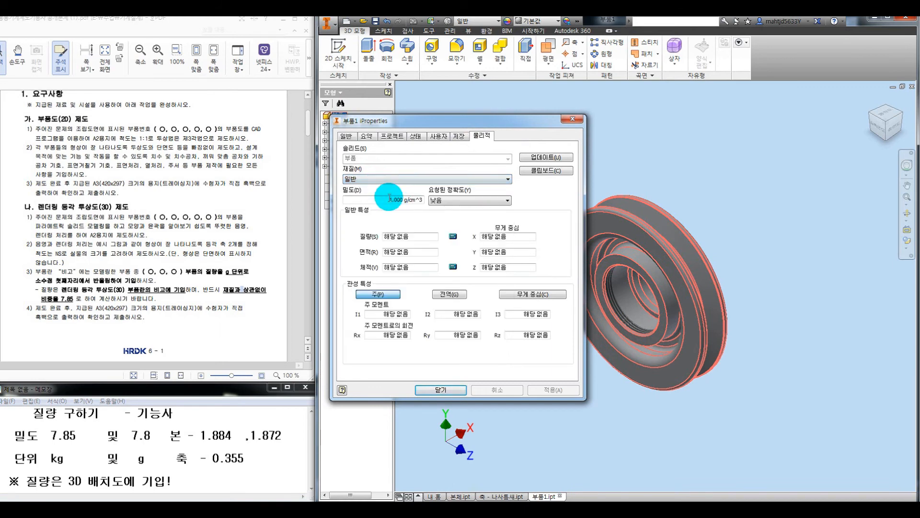
pyautogui.click(542, 157)
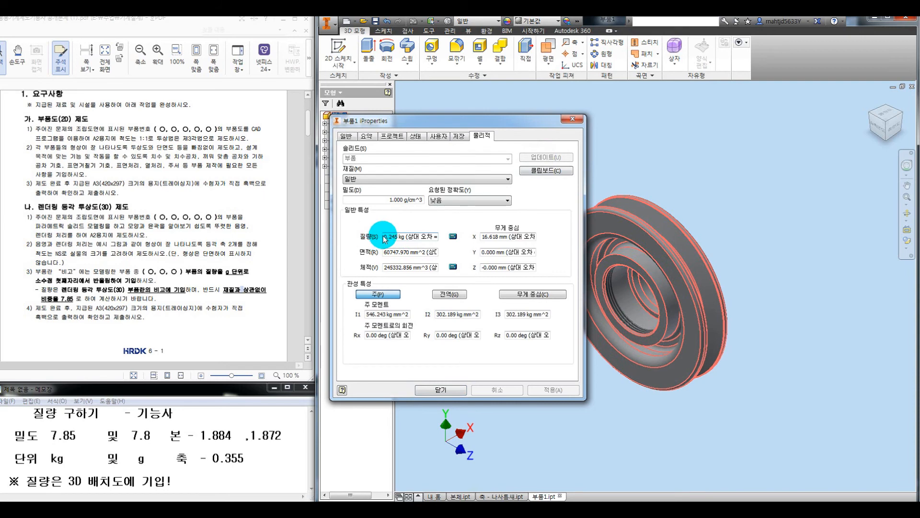
# Switch to the calculator and multiply the 부품1 mass of 0.245 by the density 7.8.
pyautogui.click(432, 509)
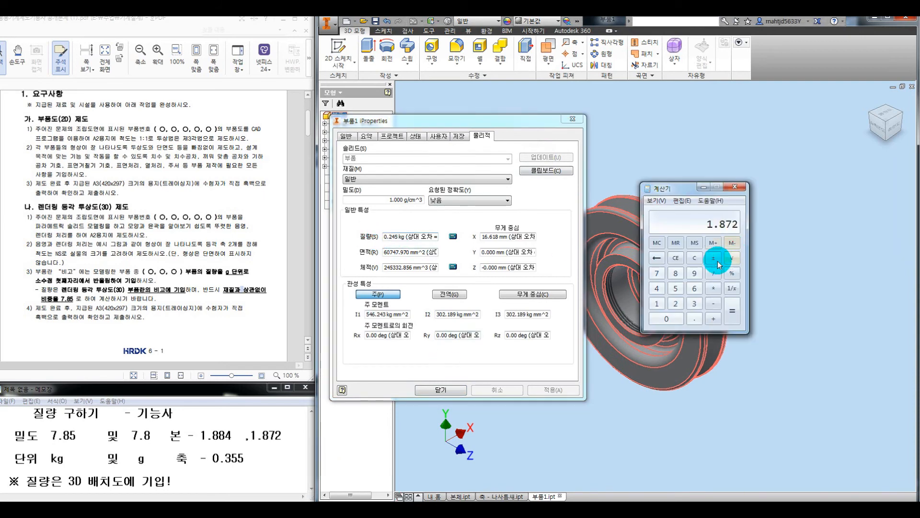
pyautogui.click(696, 256)
pyautogui.write('.245')
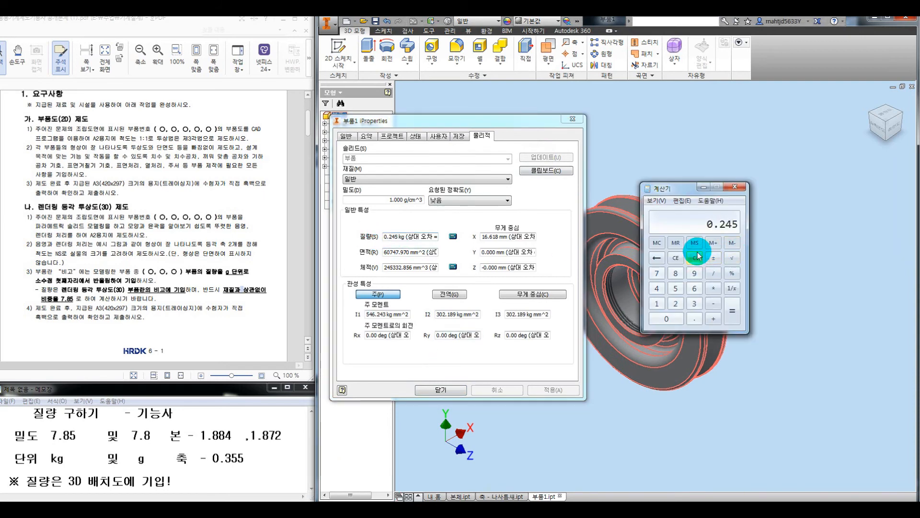
pyautogui.write('7.8')
pyautogui.press('Return')
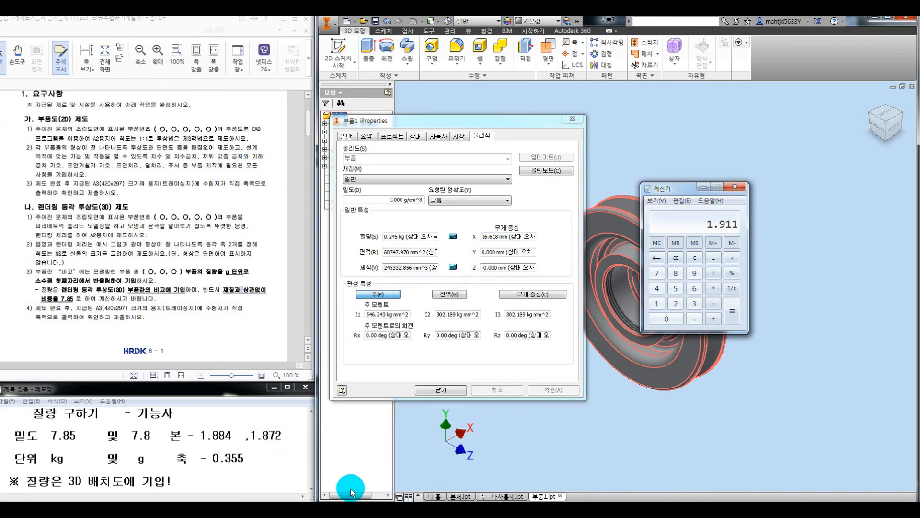
# Switch to the 2D drawing 본체-111.dwg in AutoCAD and examine the parts list above its title block.
pyautogui.hotkey('alt', 'Tab')
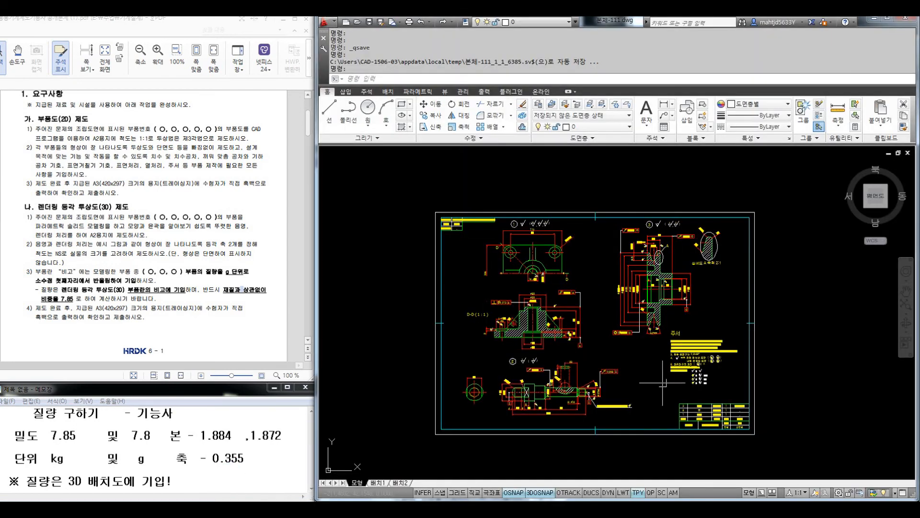
pyautogui.scroll(4, 719, 422)
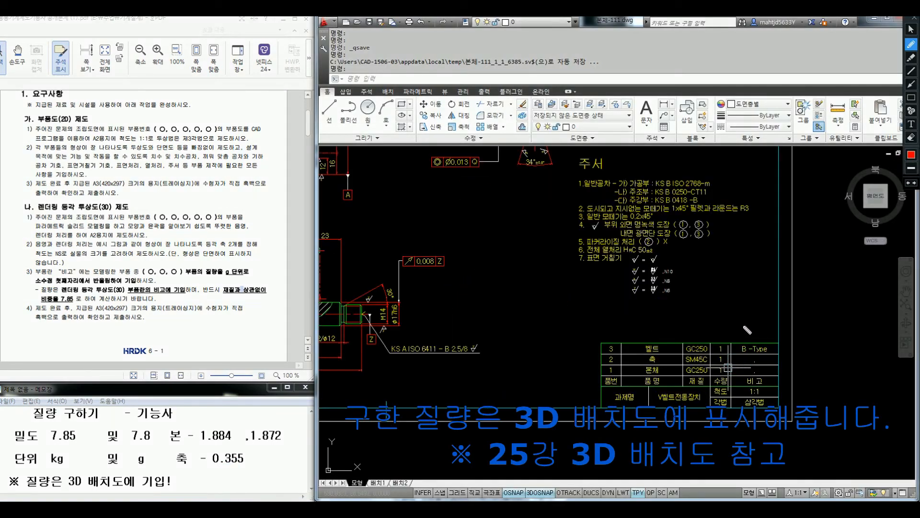
pyautogui.moveTo(467, 234)
pyautogui.mouseDown()
pyautogui.moveTo(489, 262)
pyautogui.moveTo(532, 244)
pyautogui.moveTo(654, 229)
pyautogui.moveTo(690, 208)
pyautogui.moveTo(693, 247)
pyautogui.moveTo(750, 211)
pyautogui.moveTo(771, 215)
pyautogui.moveTo(776, 202)
pyautogui.mouseUp()
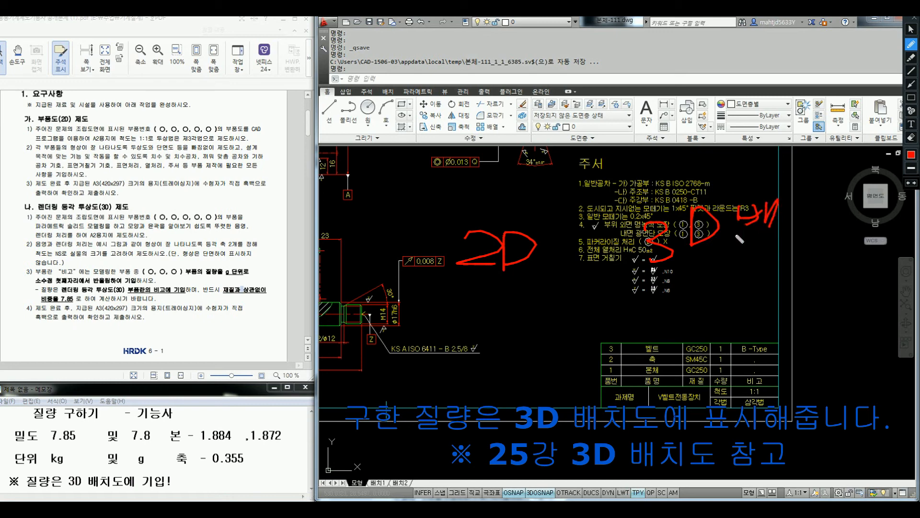
pyautogui.moveTo(77, 467)
pyautogui.mouseDown()
pyautogui.moveTo(30, 477)
pyautogui.moveTo(98, 488)
pyautogui.moveTo(171, 479)
pyautogui.moveTo(68, 468)
pyautogui.moveTo(82, 467)
pyautogui.mouseUp()
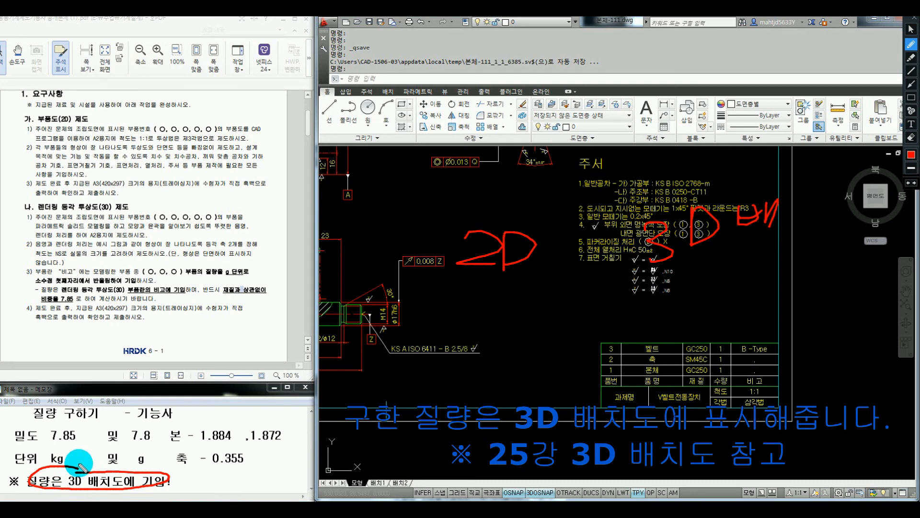
pyautogui.moveTo(260, 422)
pyautogui.mouseDown()
pyautogui.moveTo(184, 465)
pyautogui.moveTo(268, 426)
pyautogui.moveTo(276, 435)
pyautogui.moveTo(381, 381)
pyautogui.moveTo(372, 402)
pyautogui.mouseUp()
pyautogui.moveTo(418, 359)
pyautogui.mouseDown()
pyautogui.moveTo(434, 381)
pyautogui.moveTo(472, 391)
pyautogui.moveTo(476, 401)
pyautogui.moveTo(487, 368)
pyautogui.mouseUp()
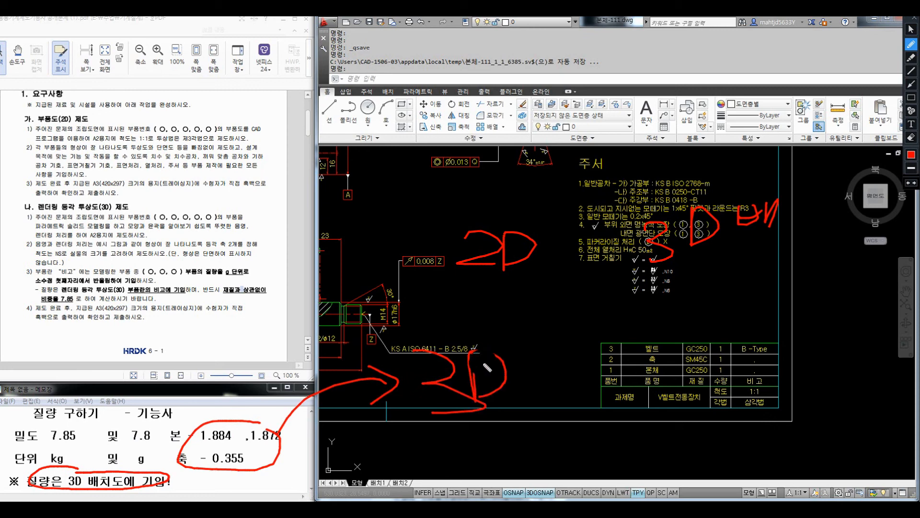
pyautogui.press('Escape')
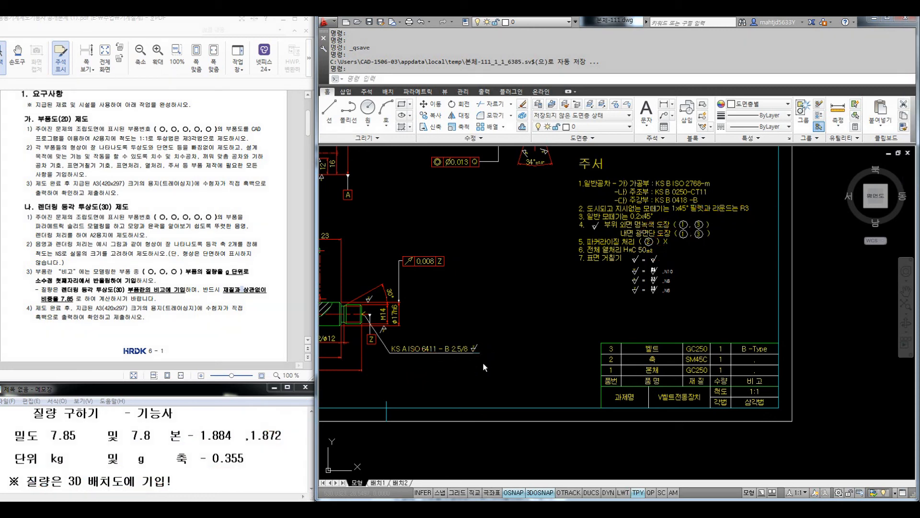